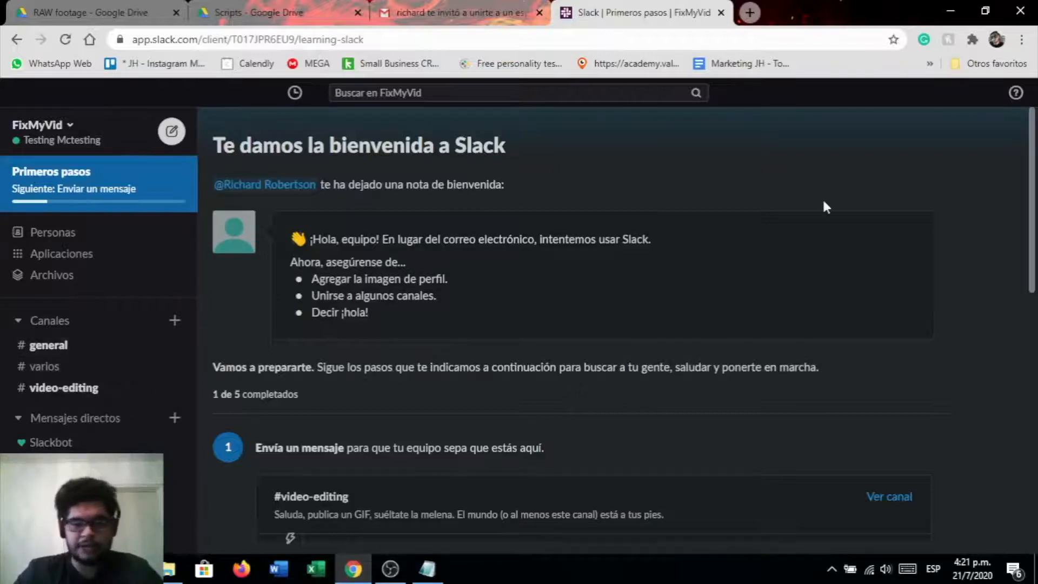
Browse the welcome page and the general, varios and video-editing channels of the workspace
scroll(819, 201, down, 5)
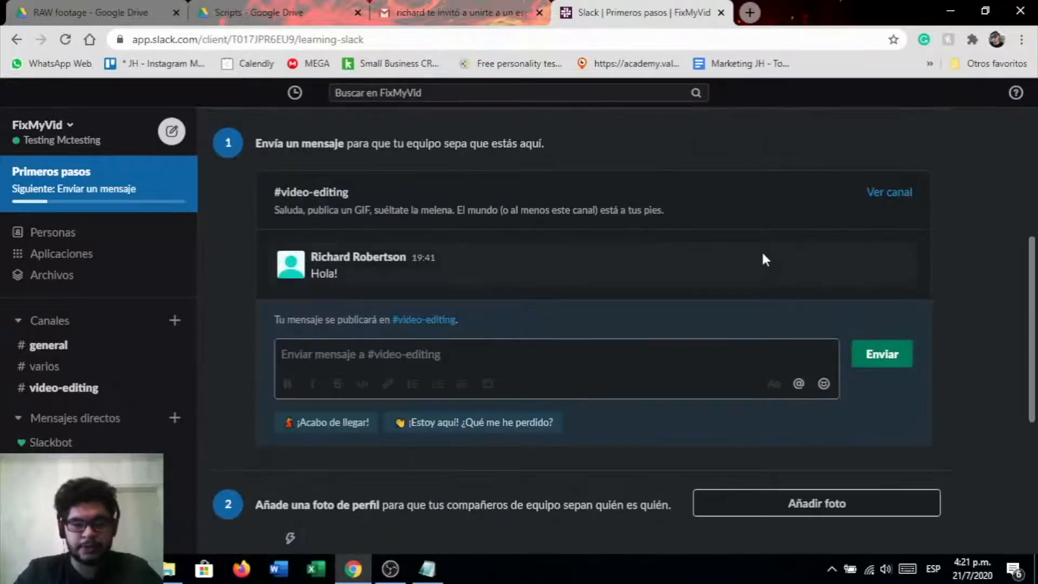
scroll(764, 254, up, 5)
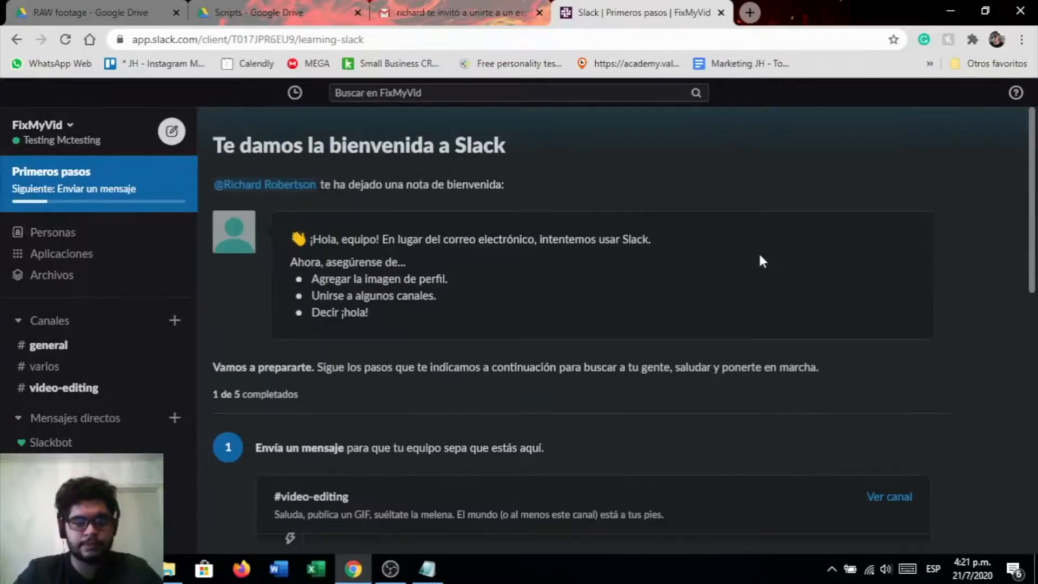
click(116, 348)
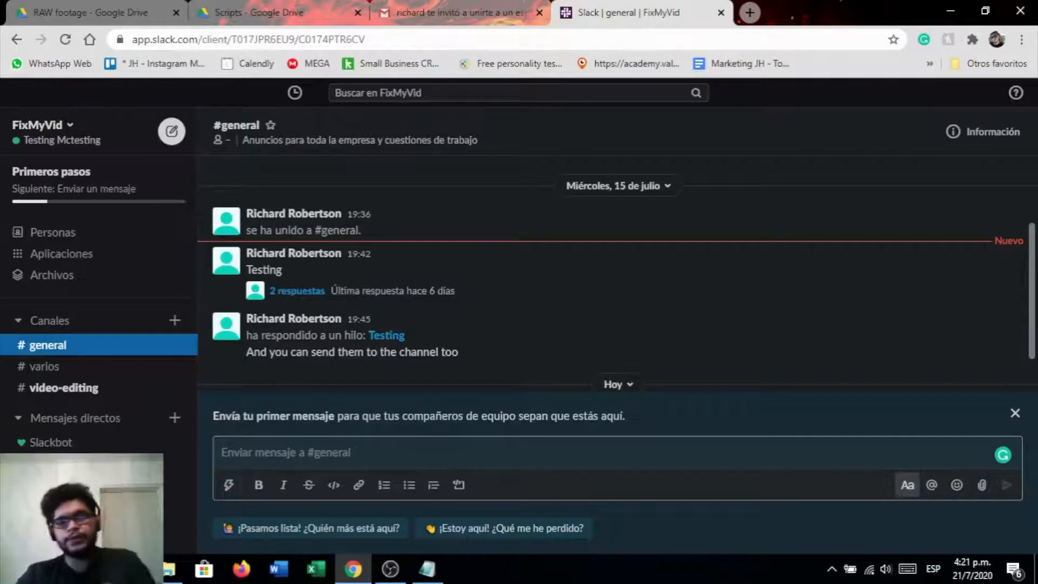
mouse_move(1013, 306)
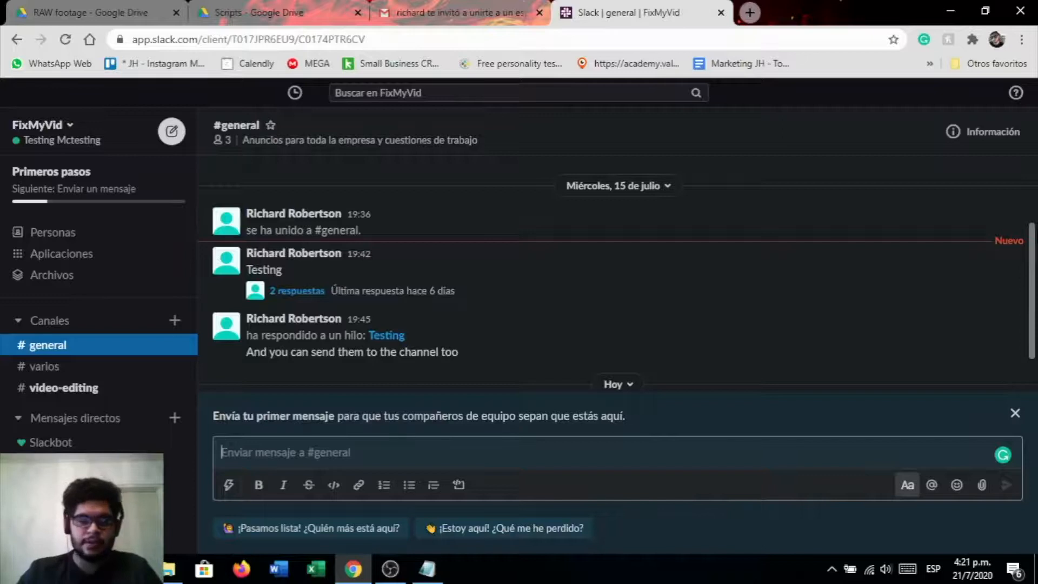
click(61, 367)
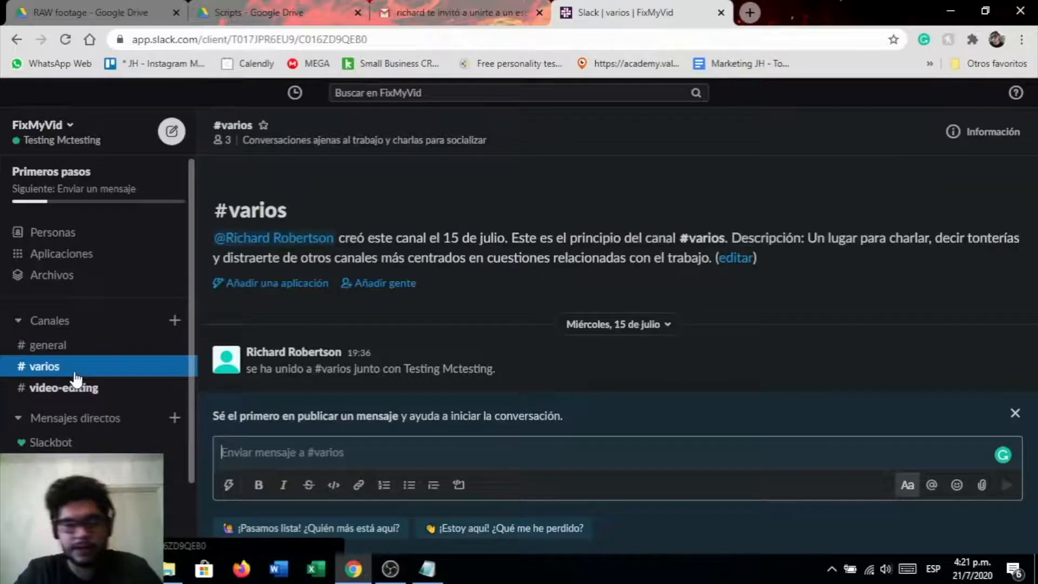
click(56, 394)
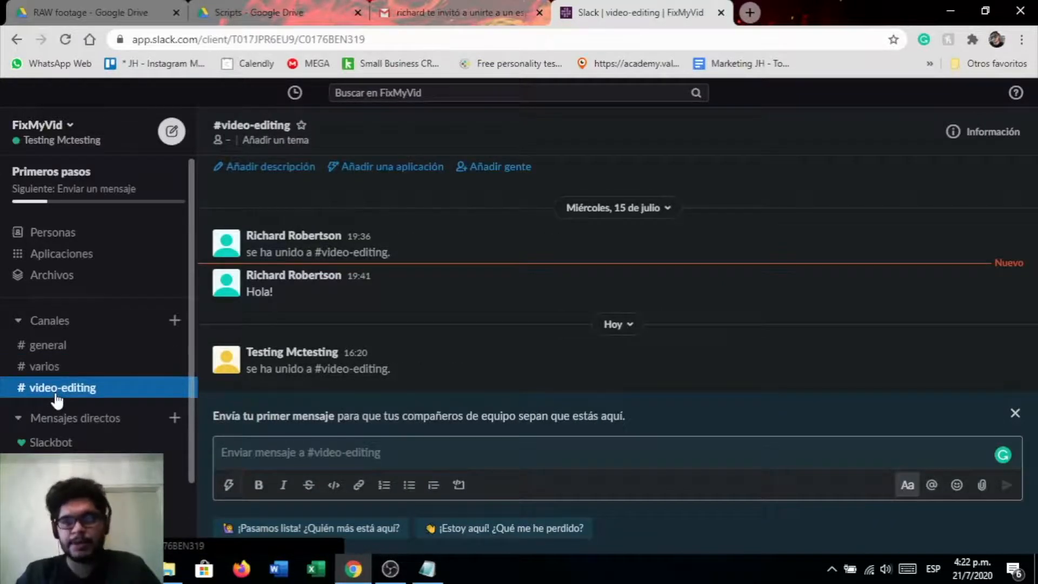
Post the messages "Hello!" and "I am also here" in the #general channel
click(61, 348)
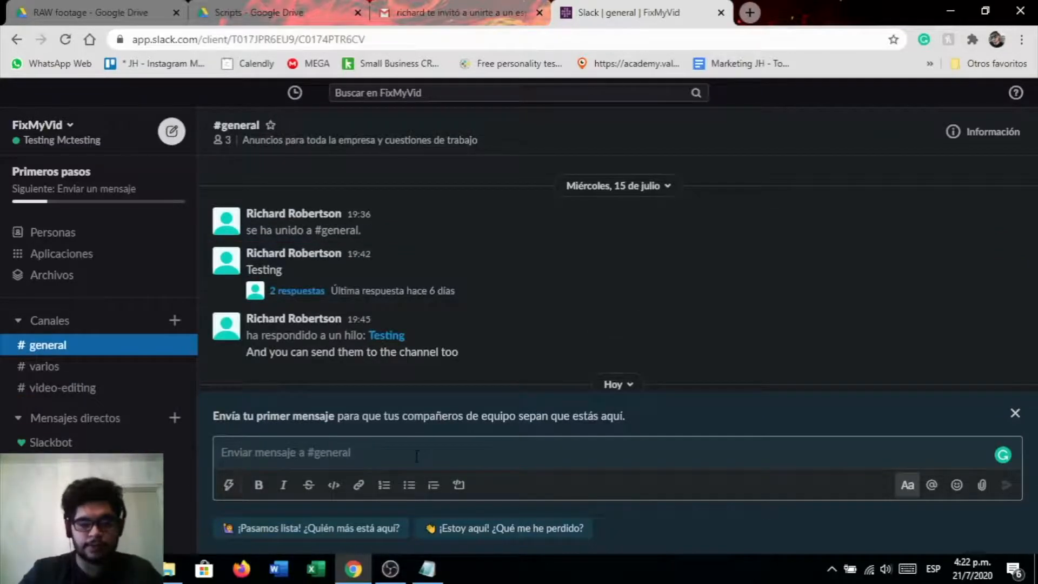
text(Hello!)
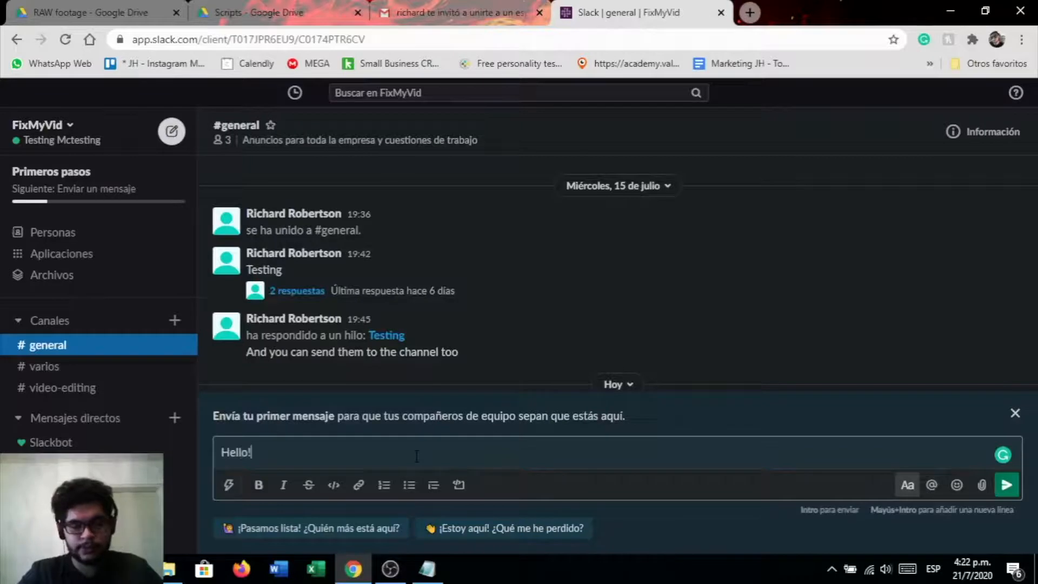
key(Return)
text(I)
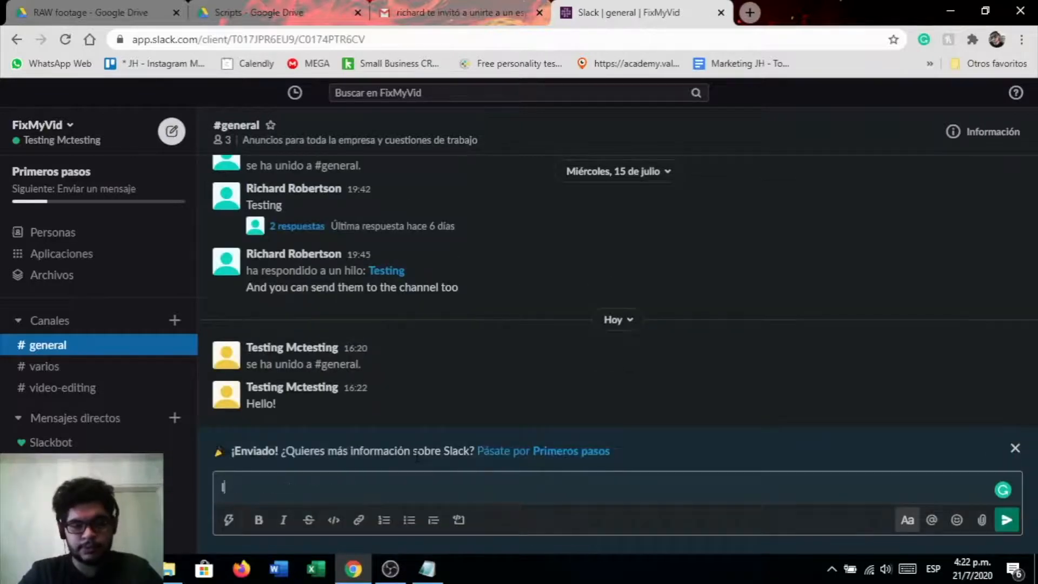
text( am also here)
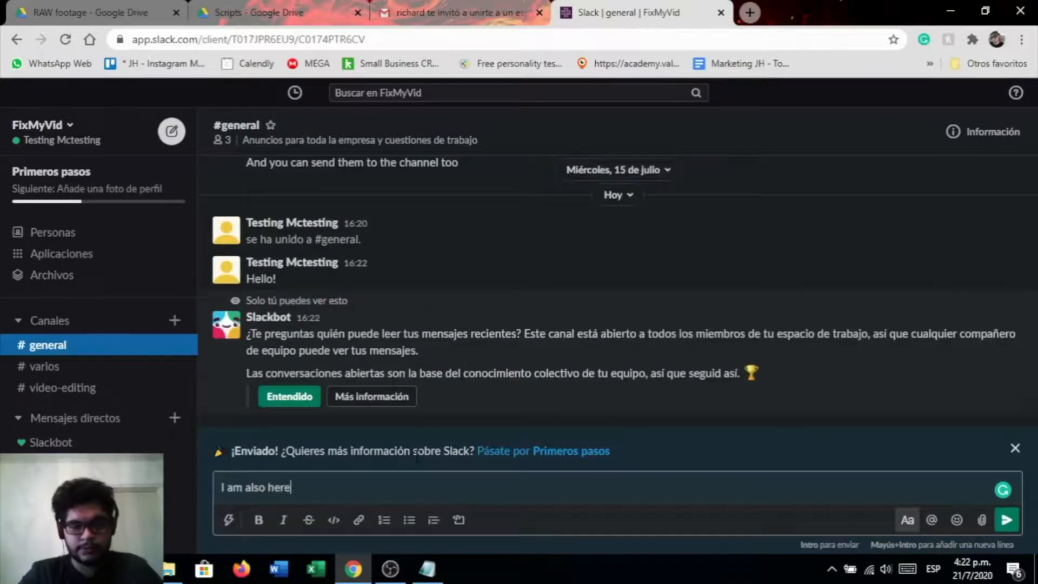
key(Return)
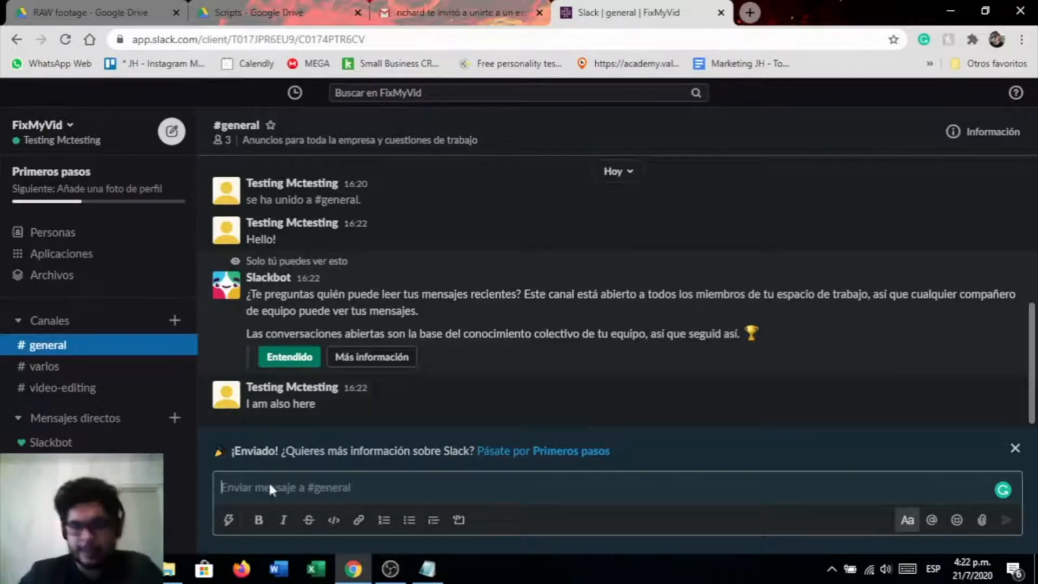
Dismiss the sent notice and write "Type anything" in the #general message box
click(1012, 450)
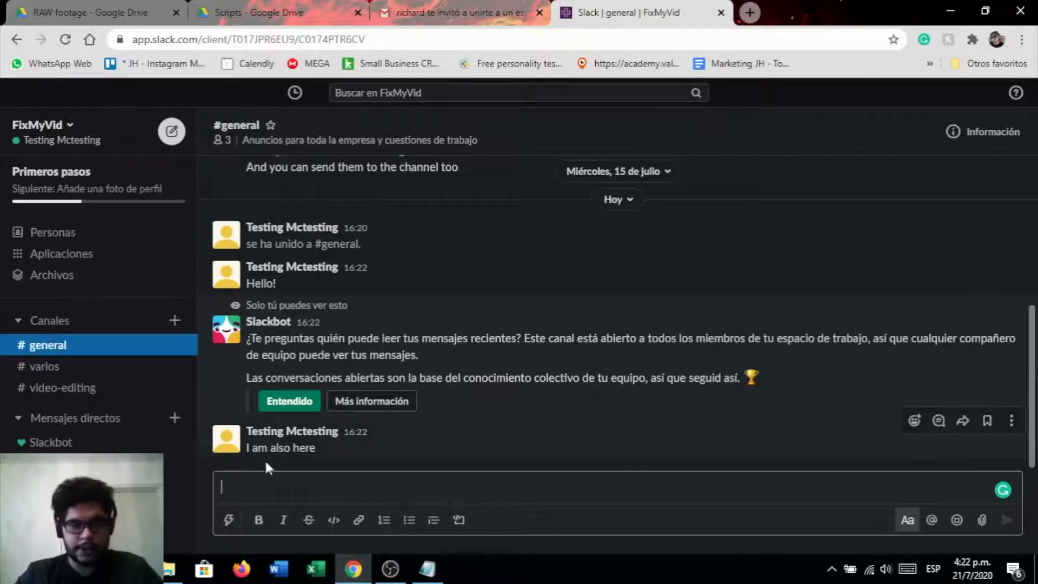
text(Type anything and)
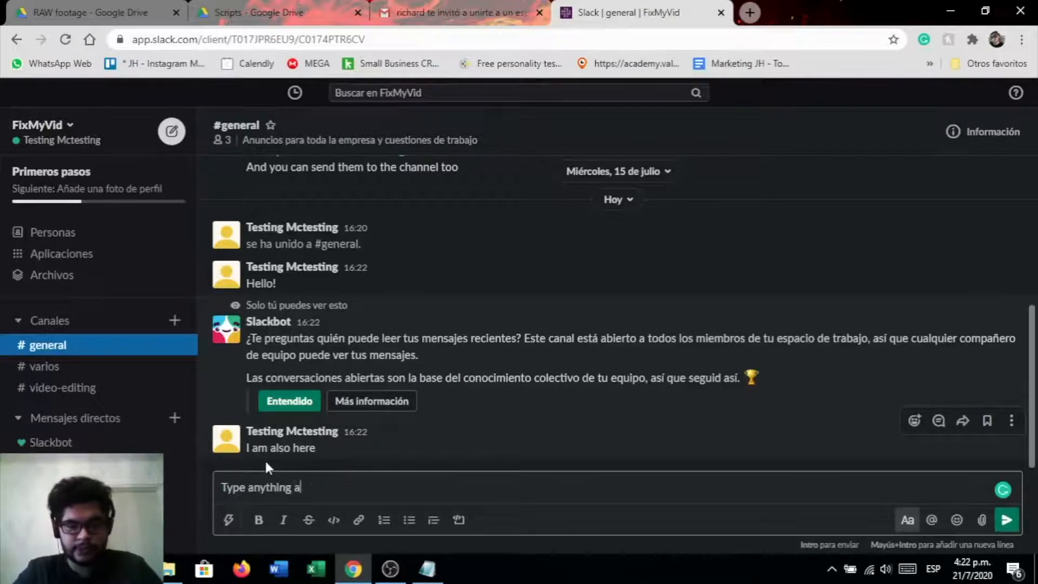
key(BackSpace)
key(BackSpace)
key(BackSpace)
key(BackSpace)
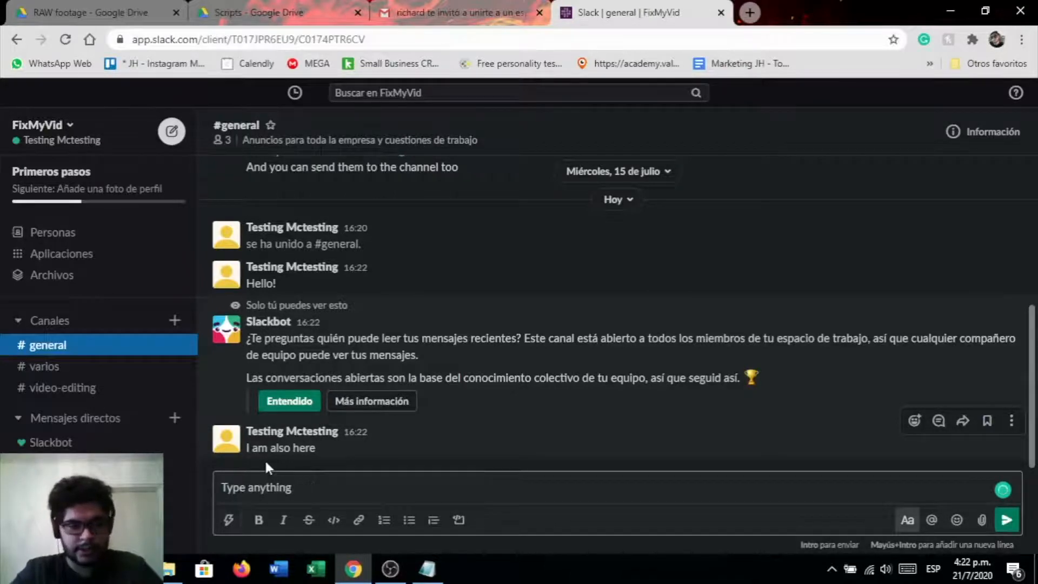
Select the drafted words, apply strikethrough formatting, and send the message
key(ctrl+shift+Left)
key(ctrl+shift+Left)
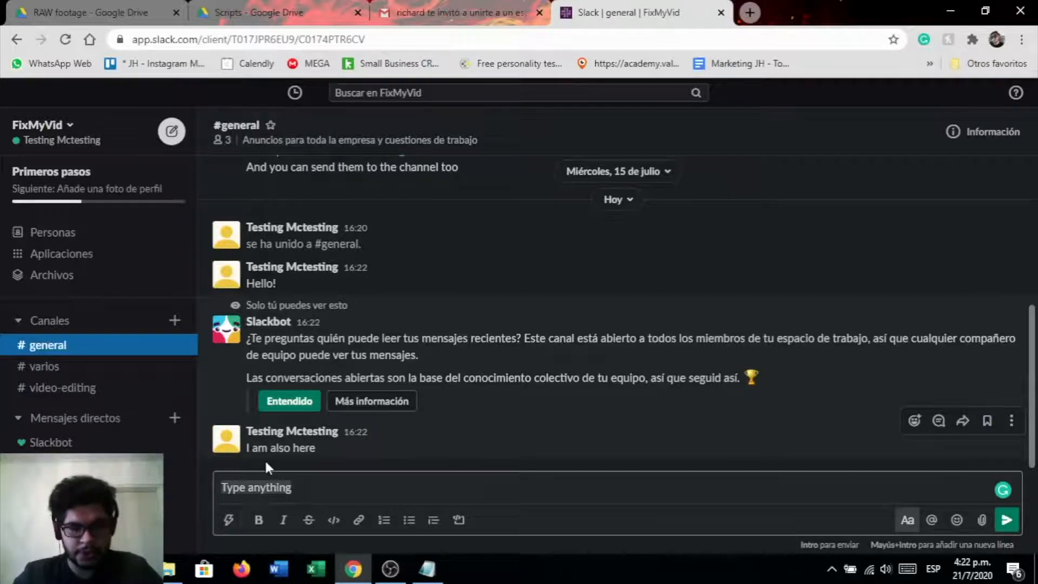
click(307, 519)
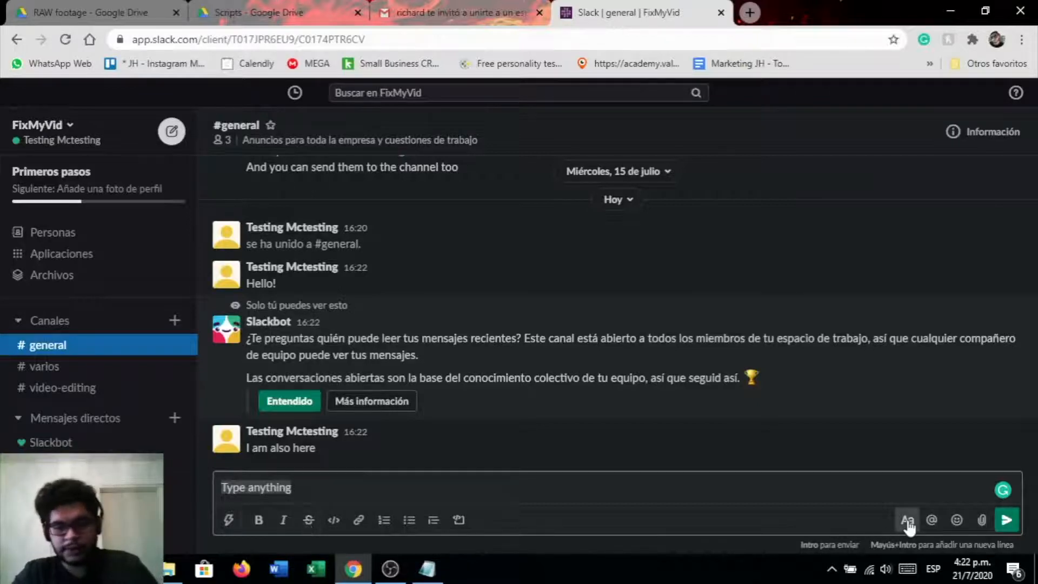
click(1009, 527)
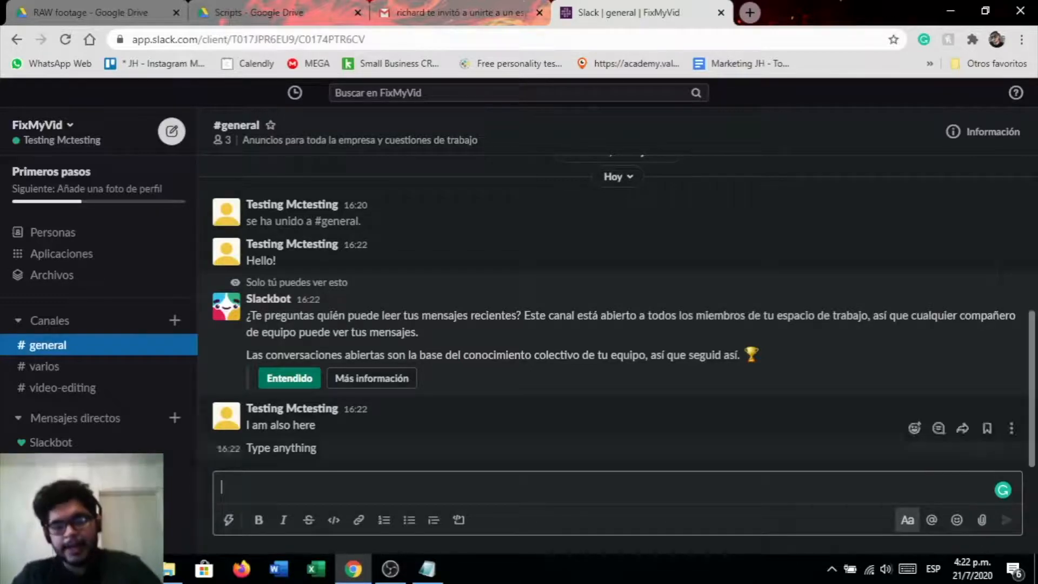
scroll(464, 289, up, 4)
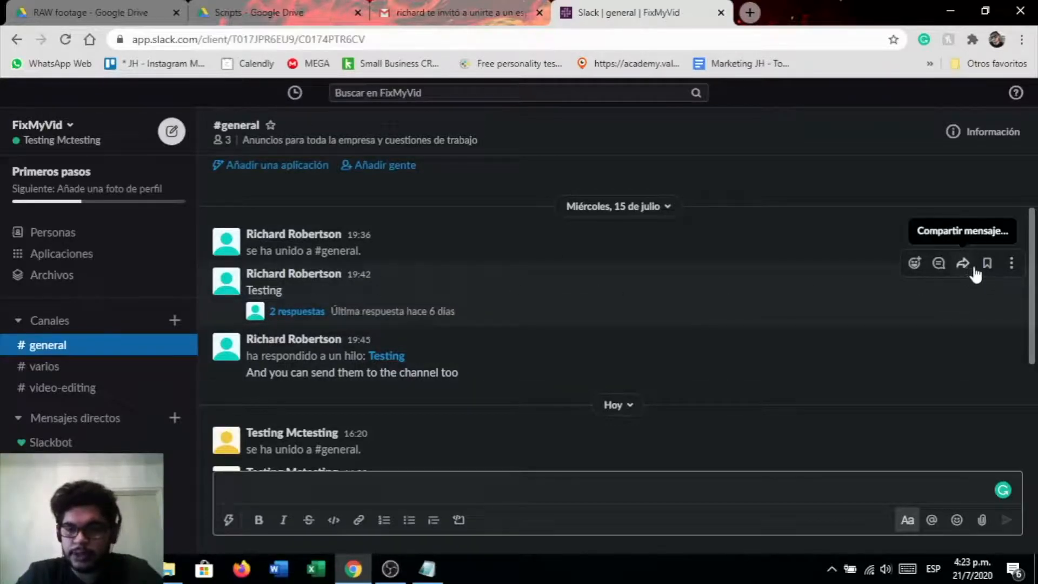
click(1010, 265)
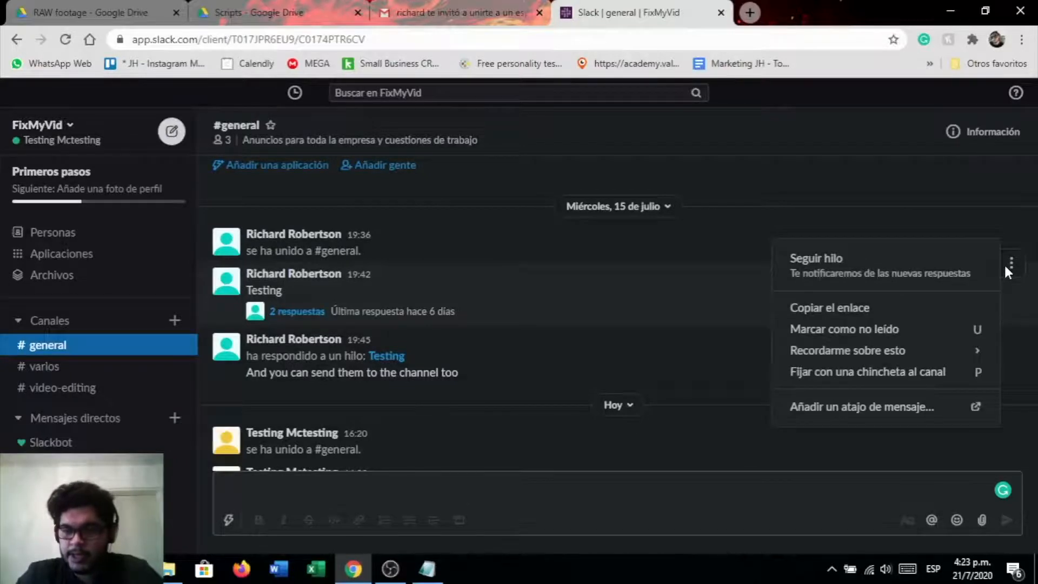
click(1007, 265)
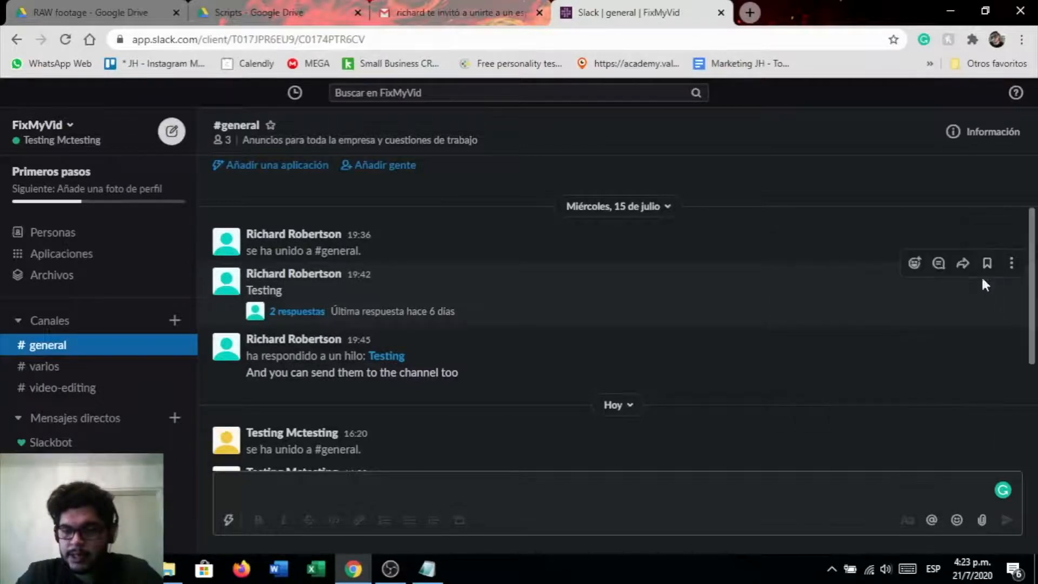
click(939, 266)
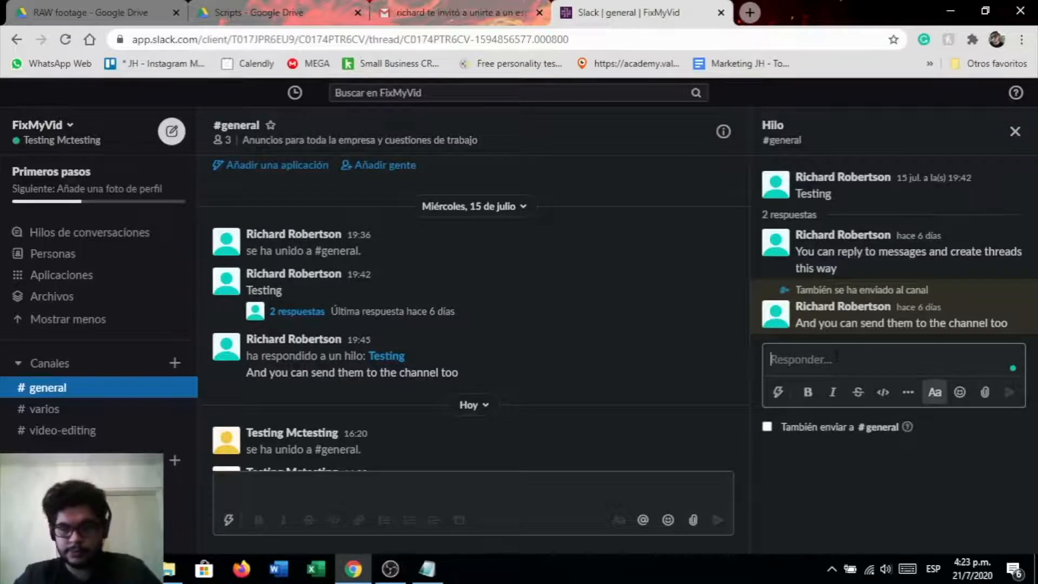
text(I agree)
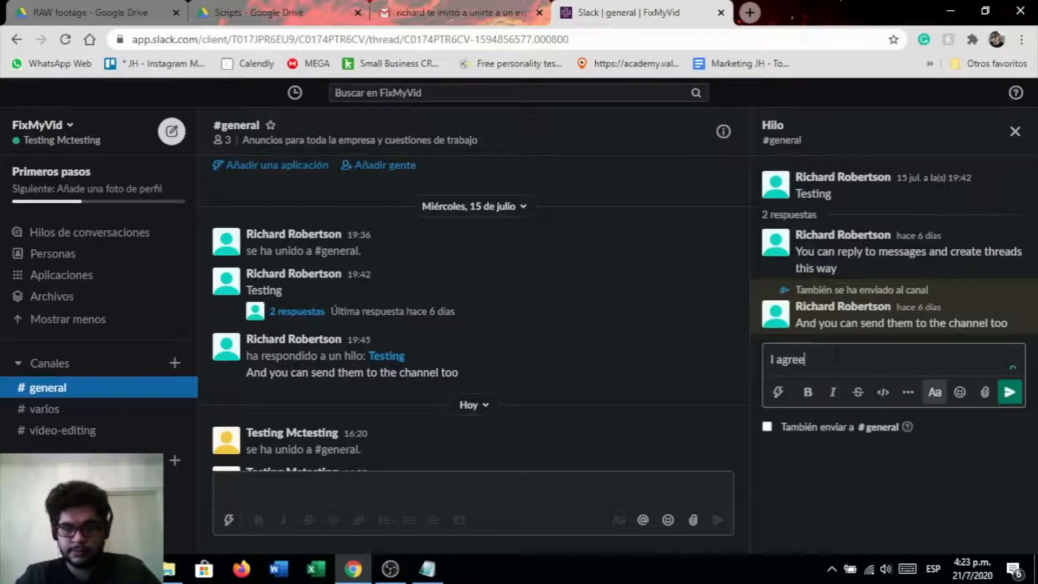
key(Return)
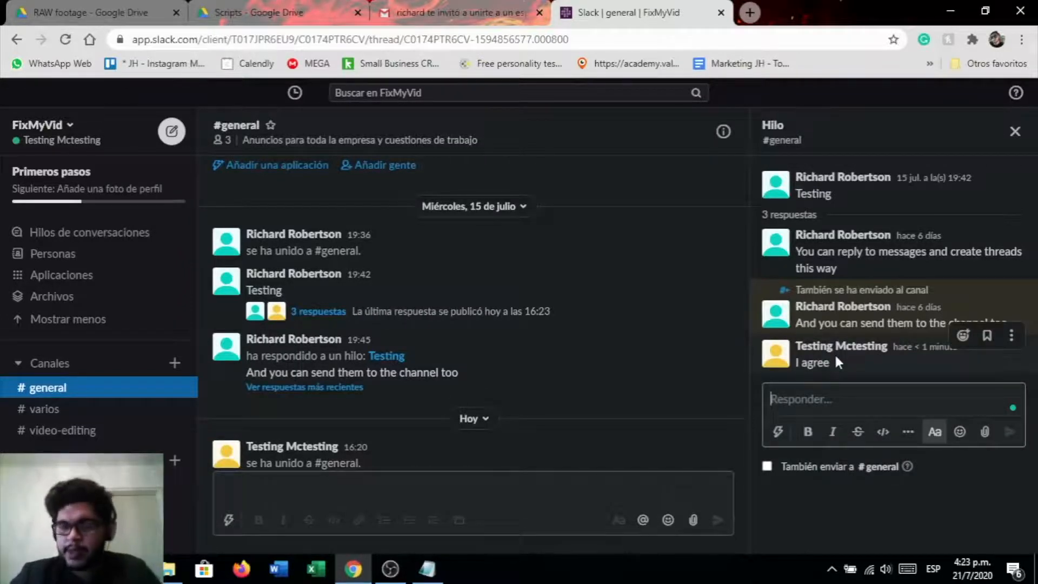
Post the thread reply "And this way you can add them to the channel too", also sending it to #general
click(767, 468)
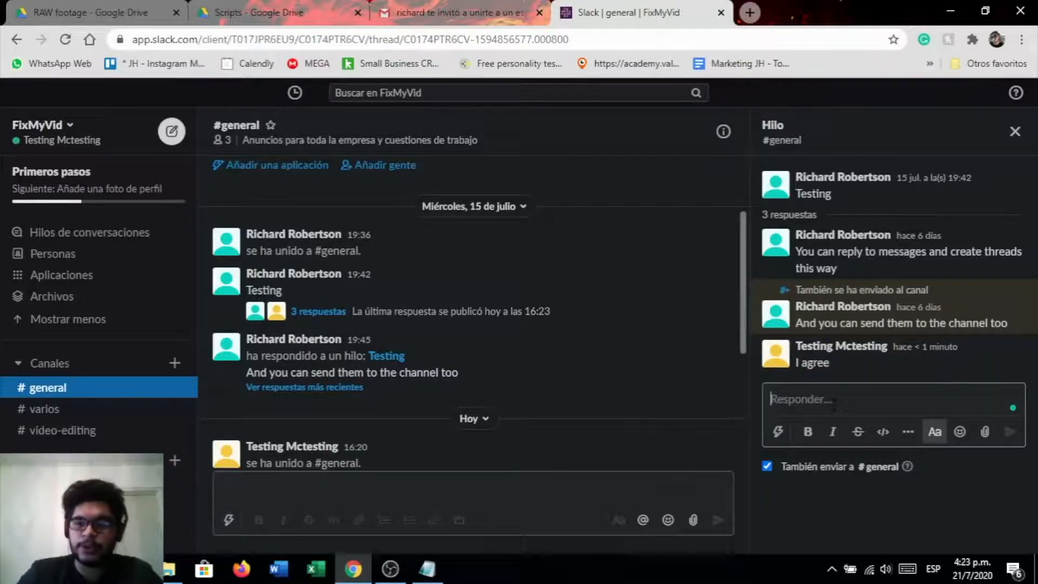
text(A)
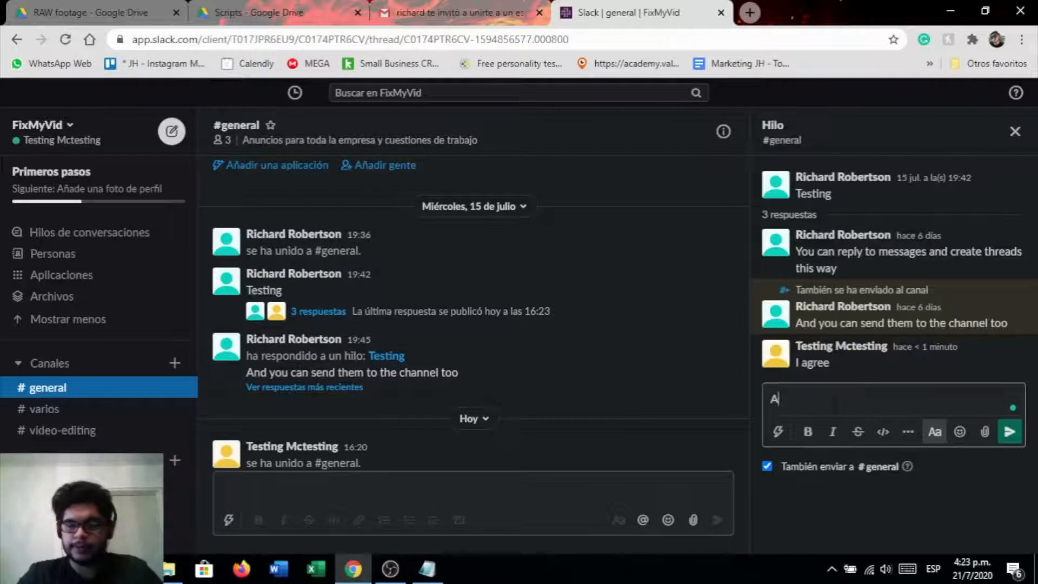
text(nd this way )
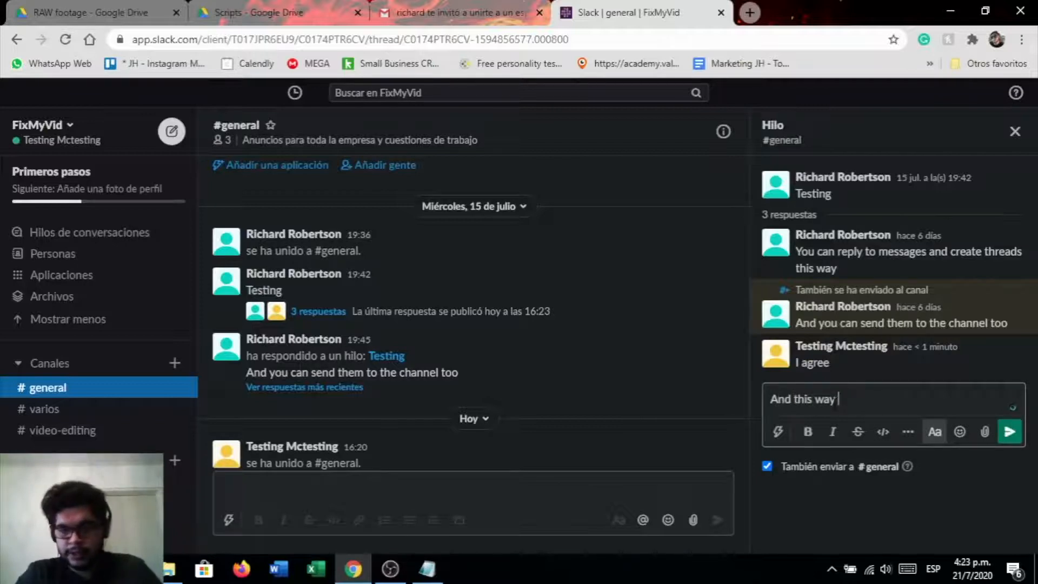
text(you can add )
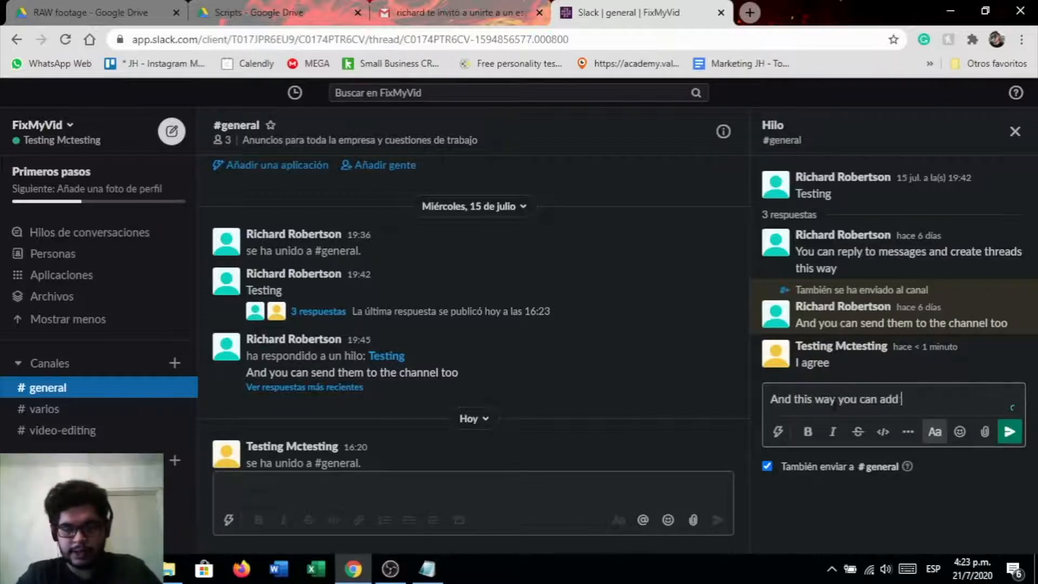
text(them to the channel too)
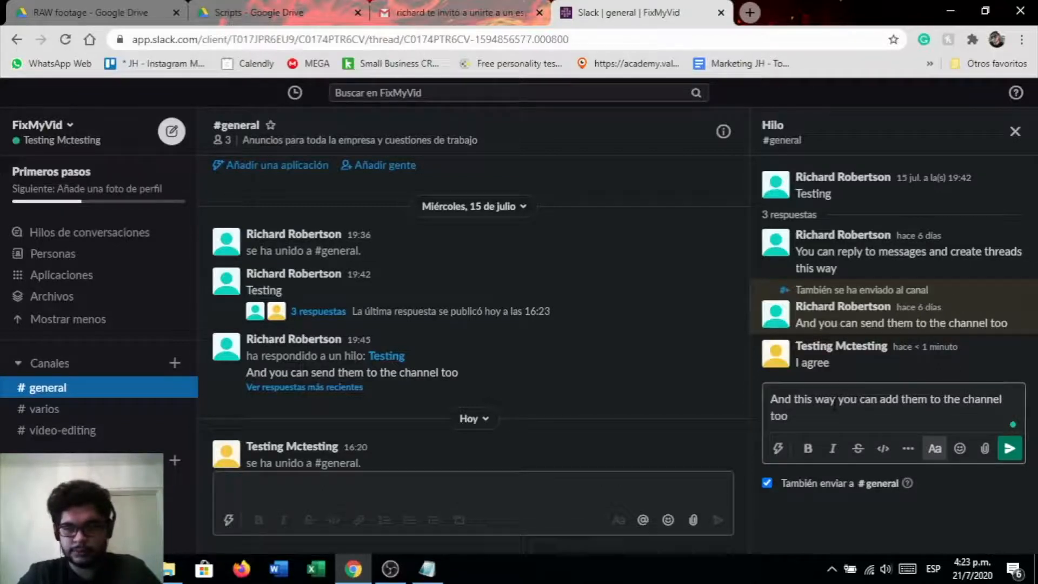
key(Return)
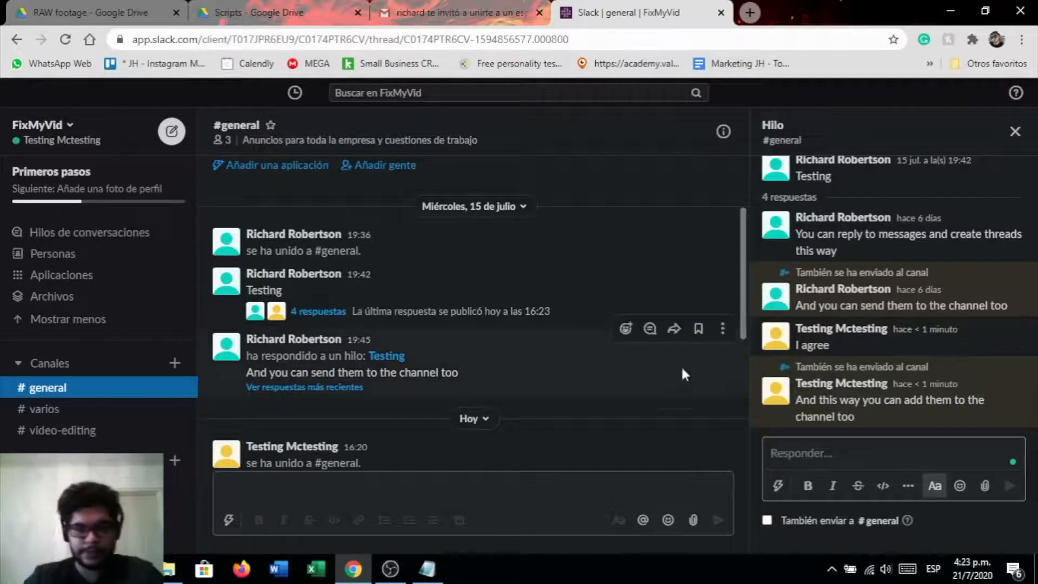
Review the thread reply shown in the channel and reopen the thread from the replies link
scroll(621, 427, down, 6)
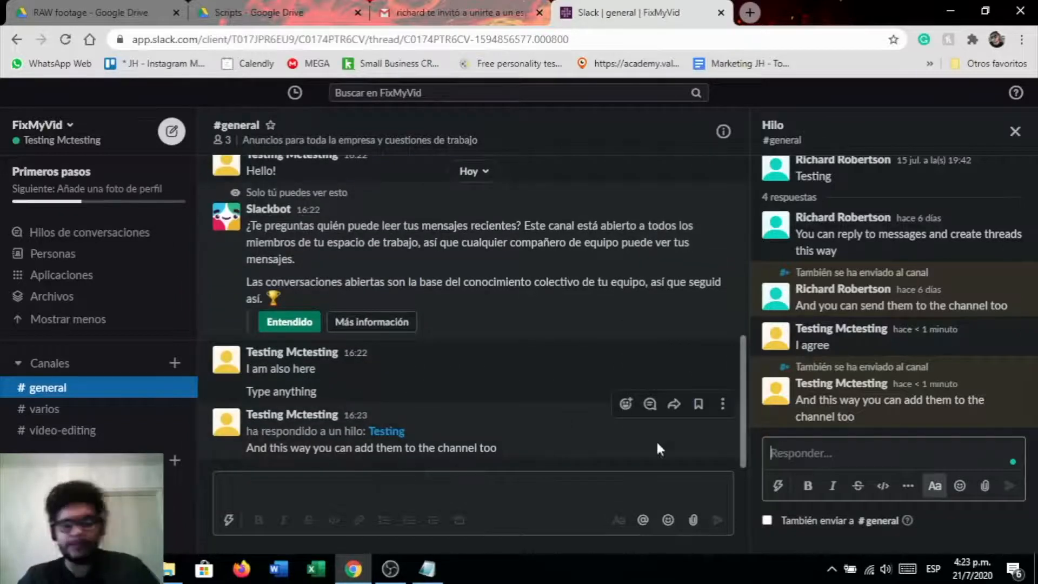
drag(546, 453, 368, 449)
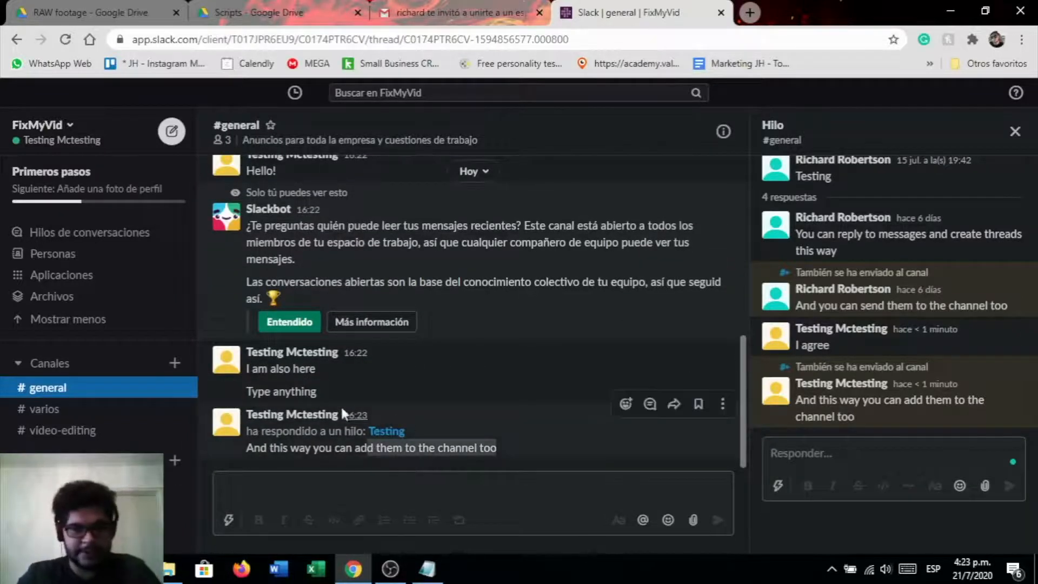
scroll(398, 396, up, 6)
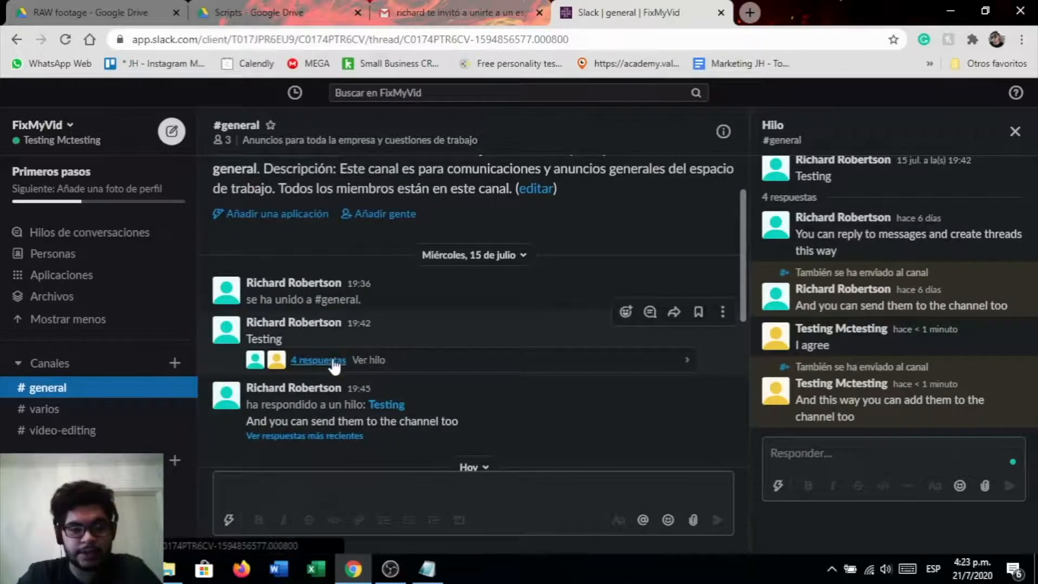
click(1014, 131)
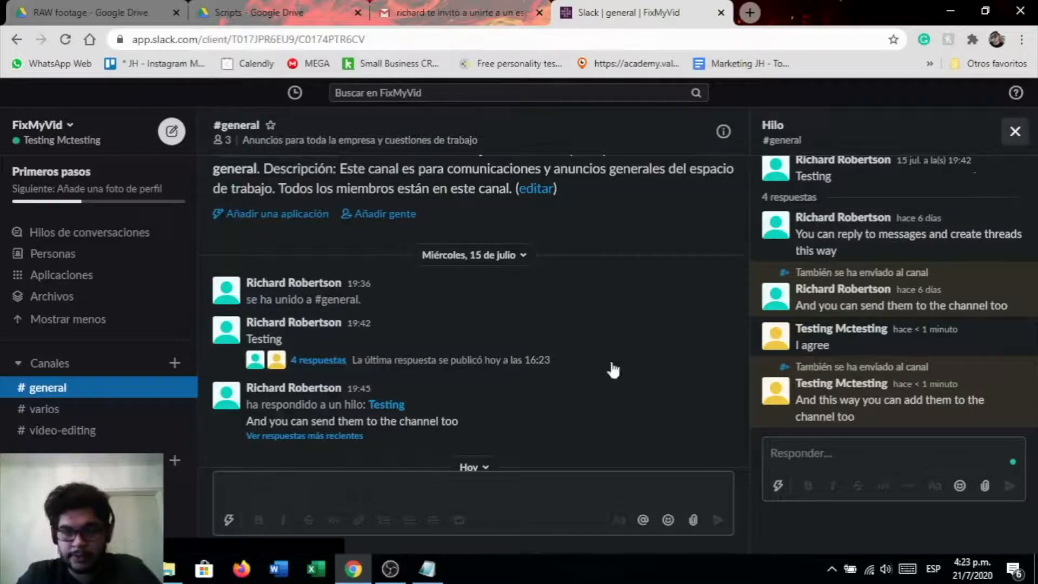
click(358, 361)
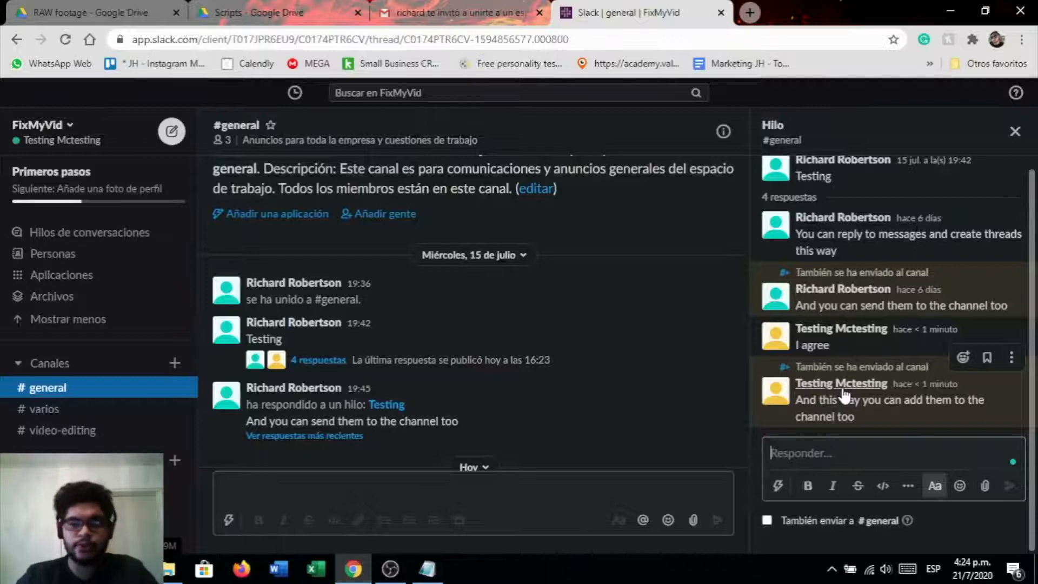
scroll(533, 354, down, 5)
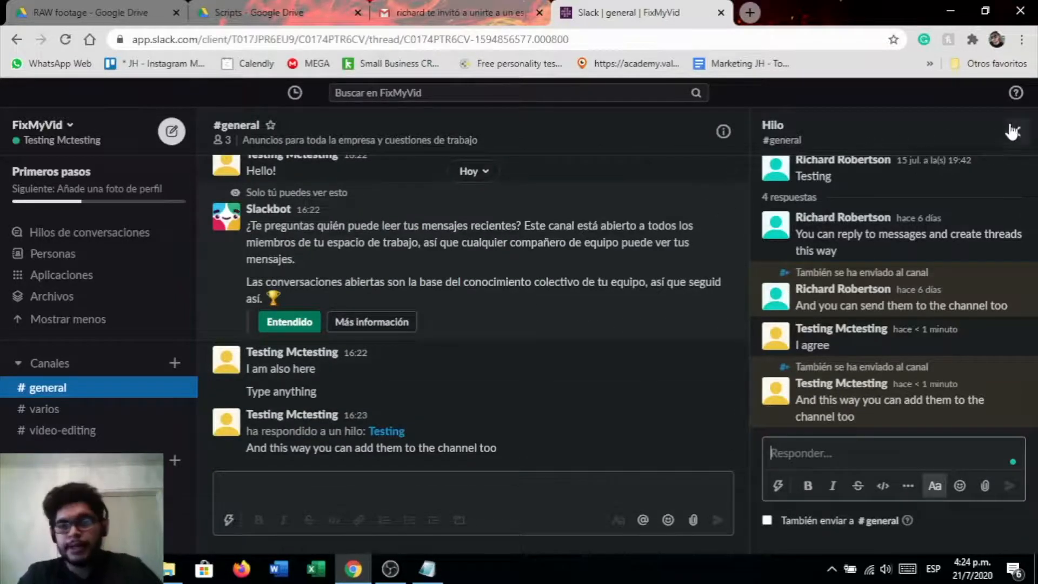
Create a new channel named slacktips with the description "Slack Tips and tricks"
click(174, 362)
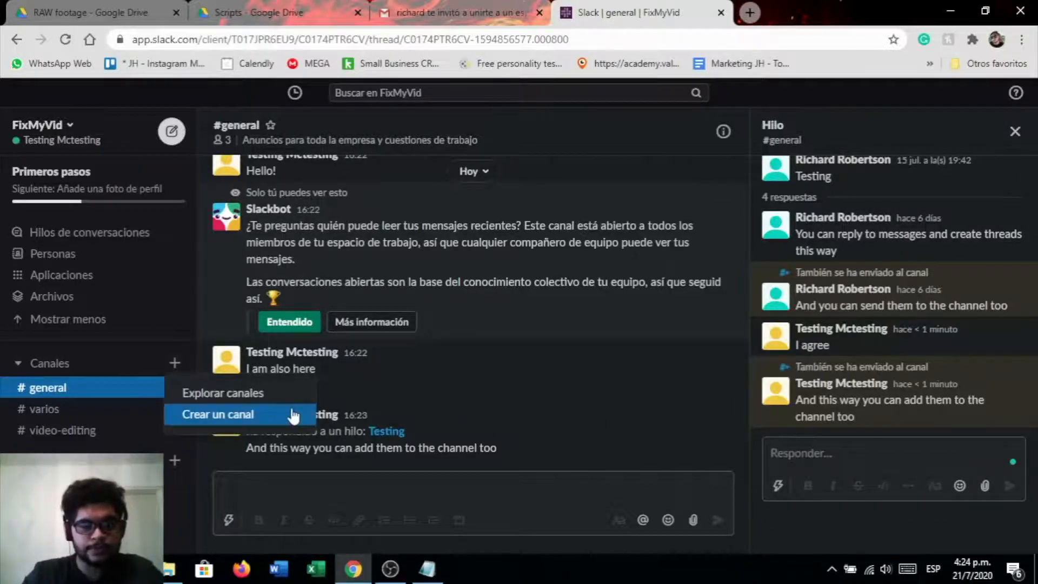
click(290, 414)
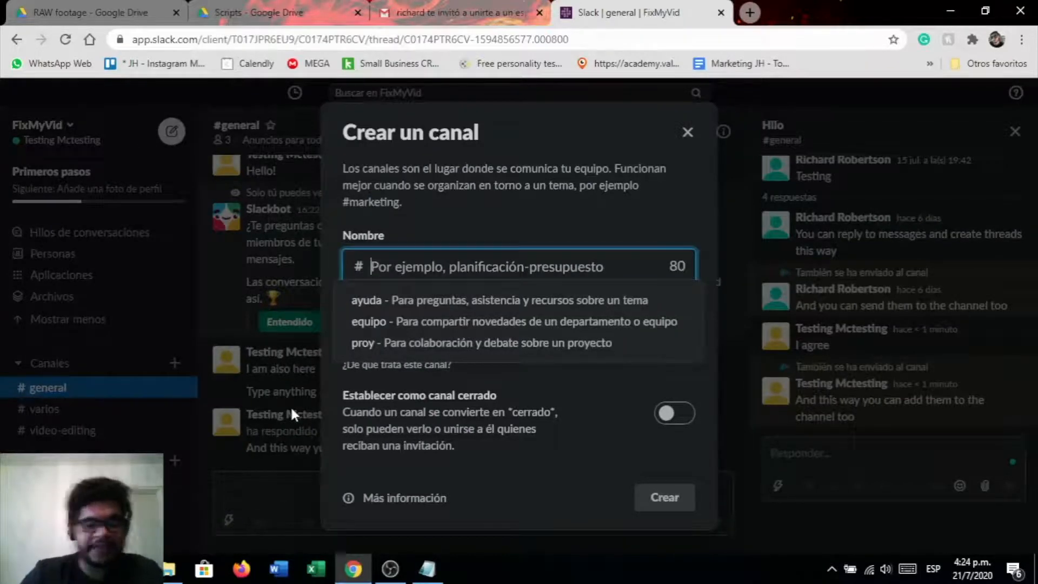
text(slack)
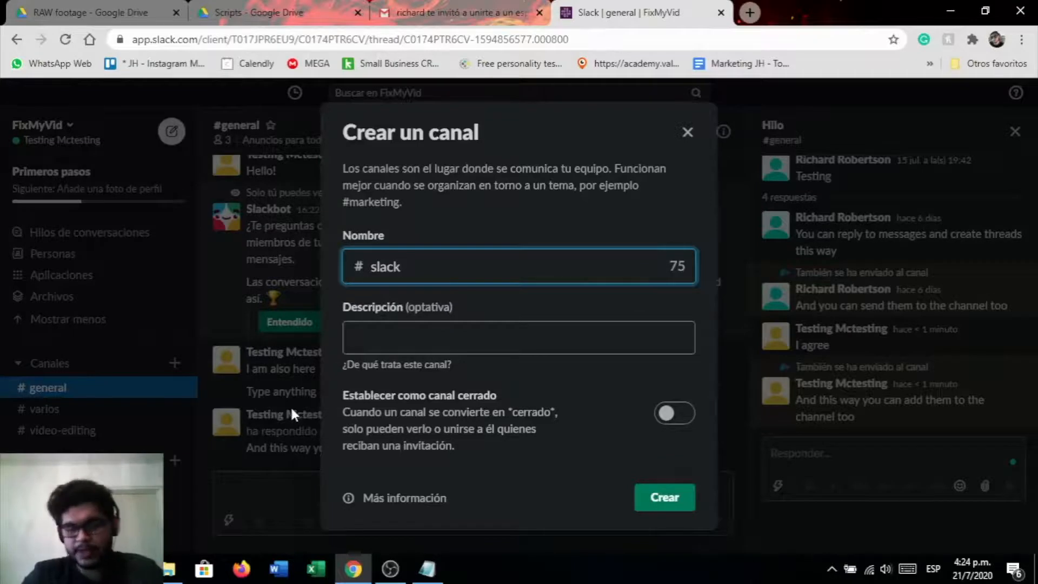
text(tips)
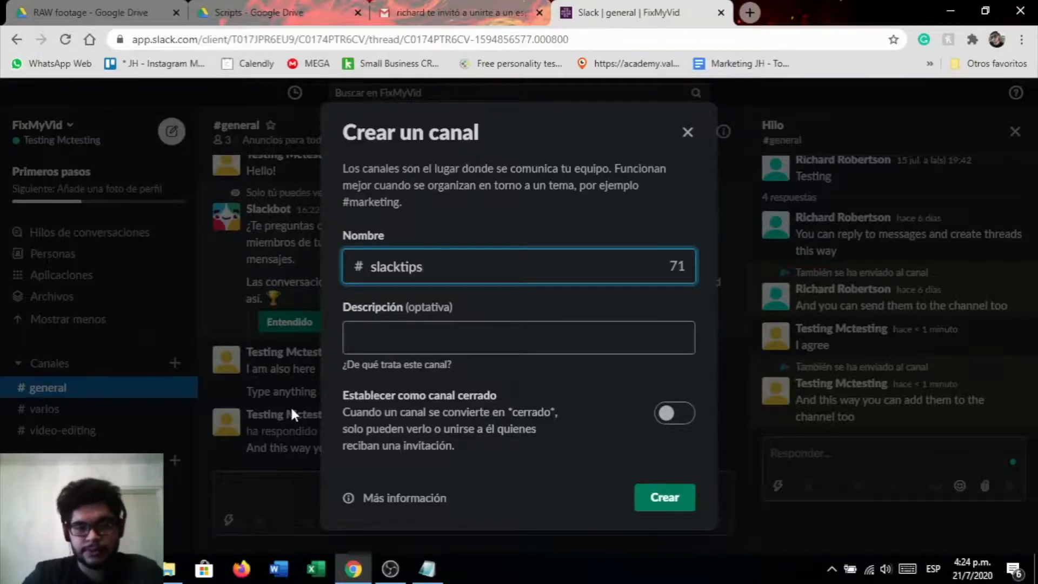
key(BackSpace)
key(BackSpace)
key(BackSpace)
key(BackSpace)
text(tips)
click(427, 346)
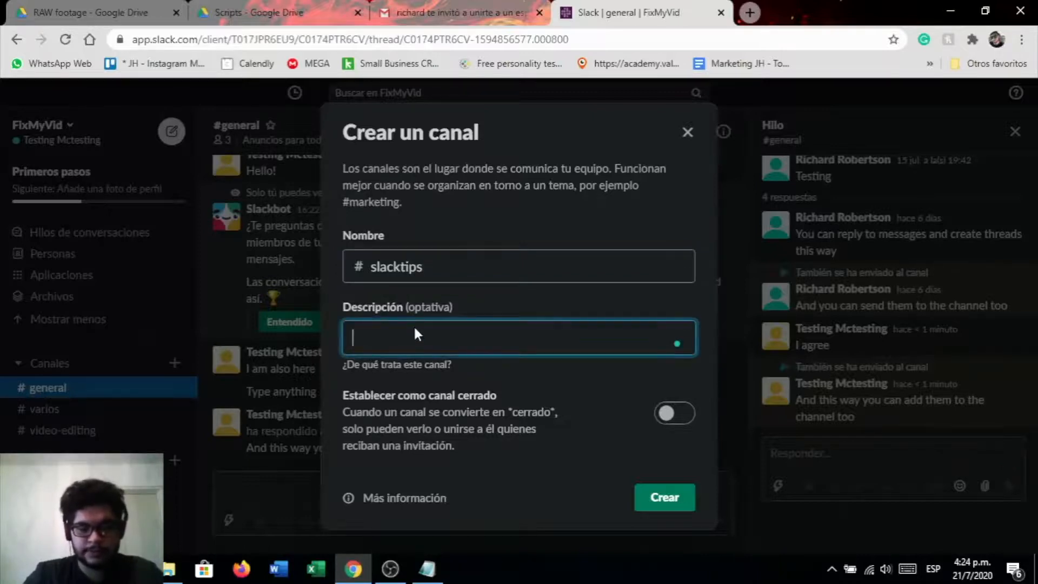
text(Slack )
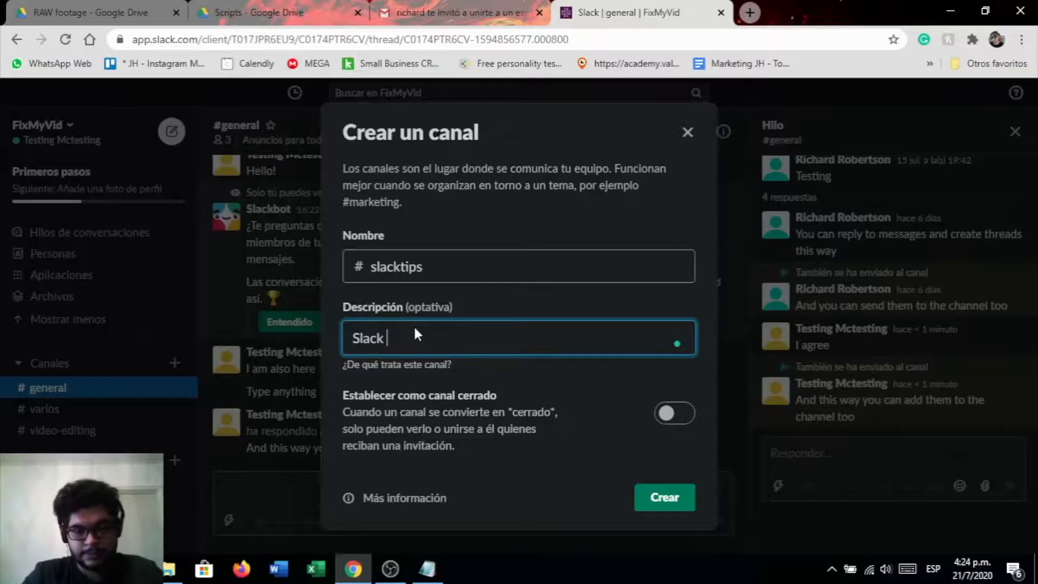
text(Tips and tricks)
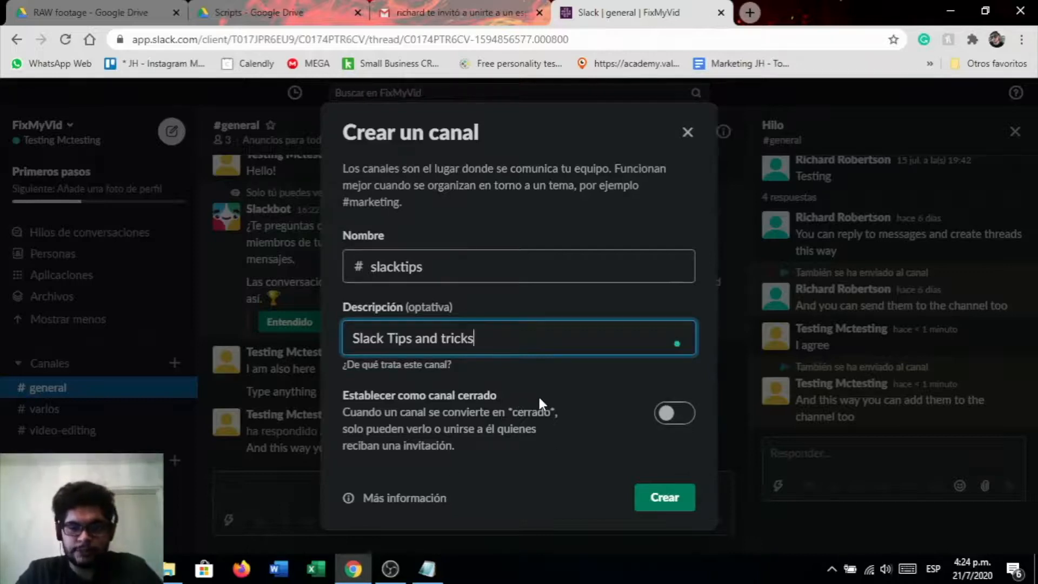
click(666, 502)
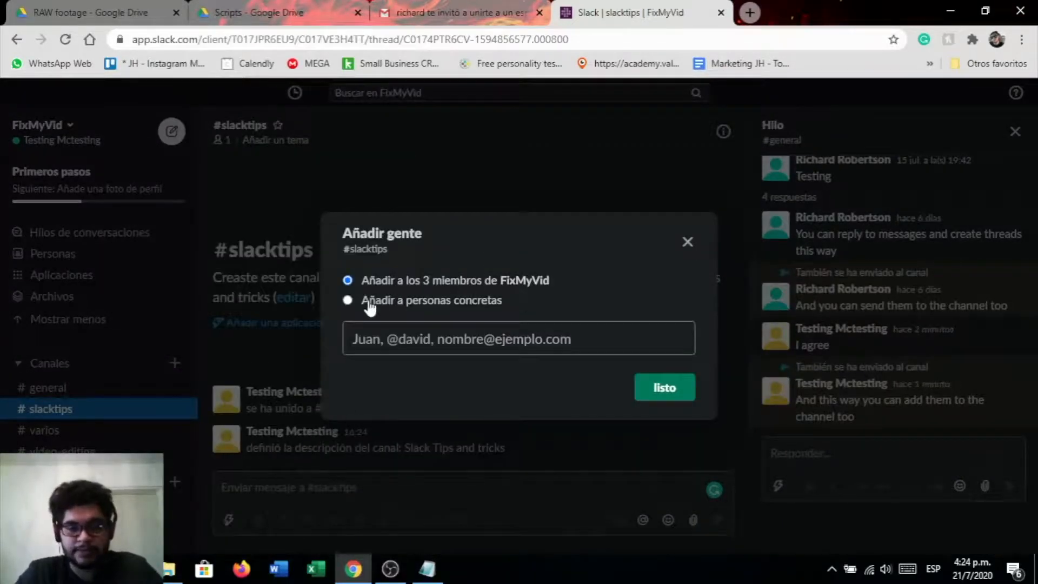
click(410, 302)
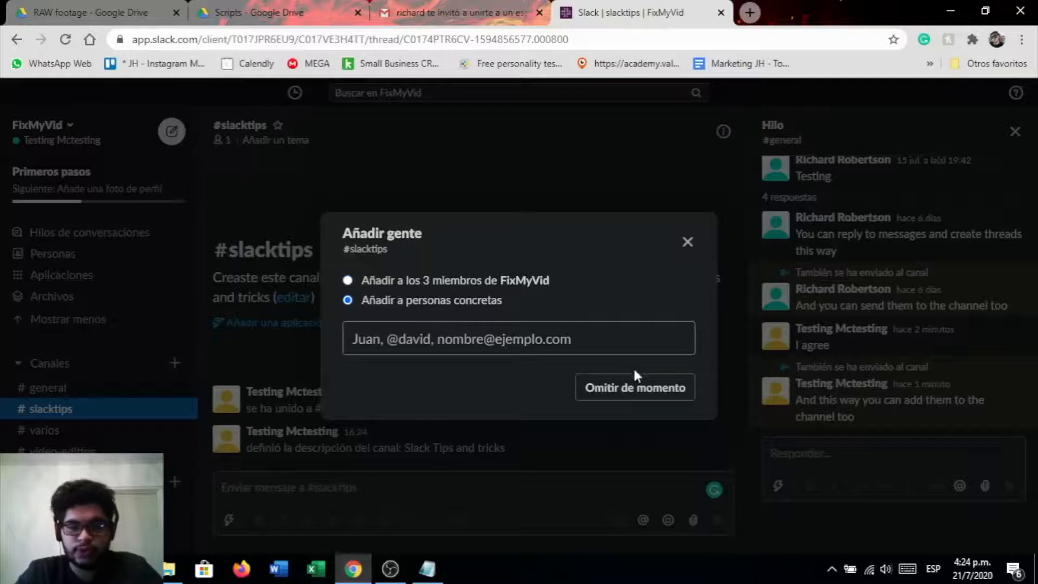
click(482, 351)
text(r)
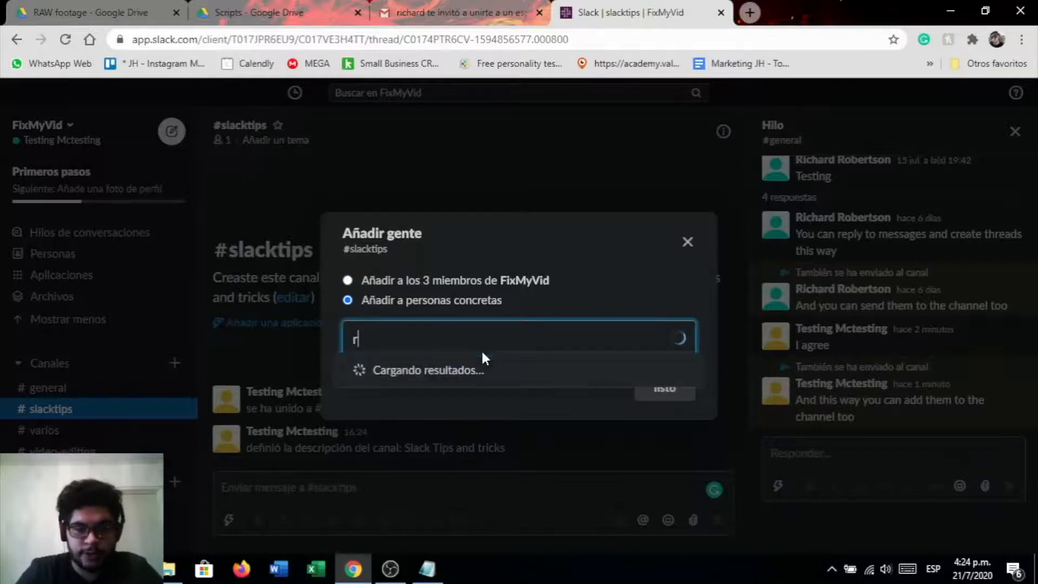
text(ich)
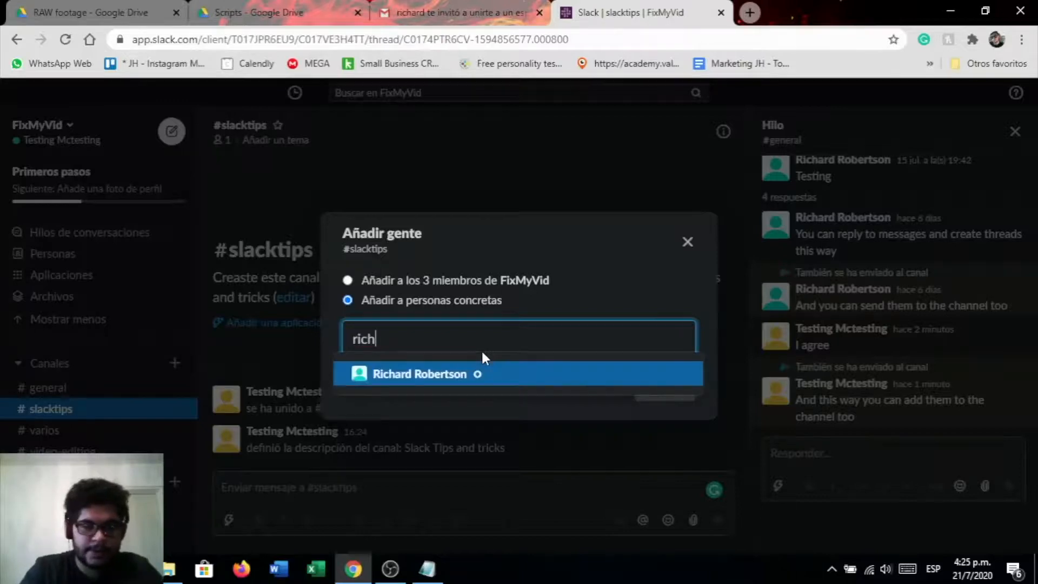
click(449, 373)
click(651, 386)
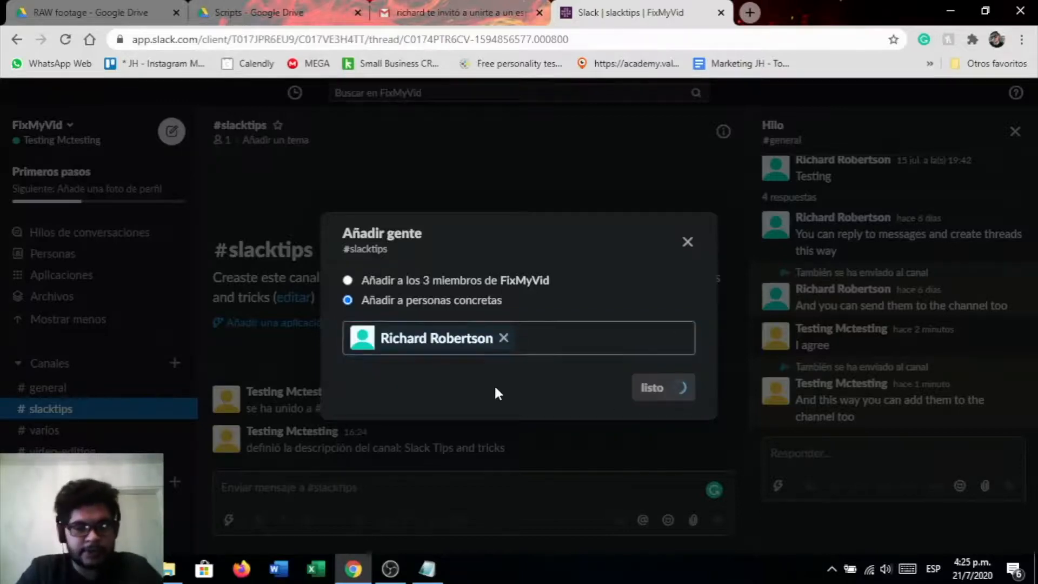
Switch back to the #general channel and look over its messages
scroll(125, 417, down, 3)
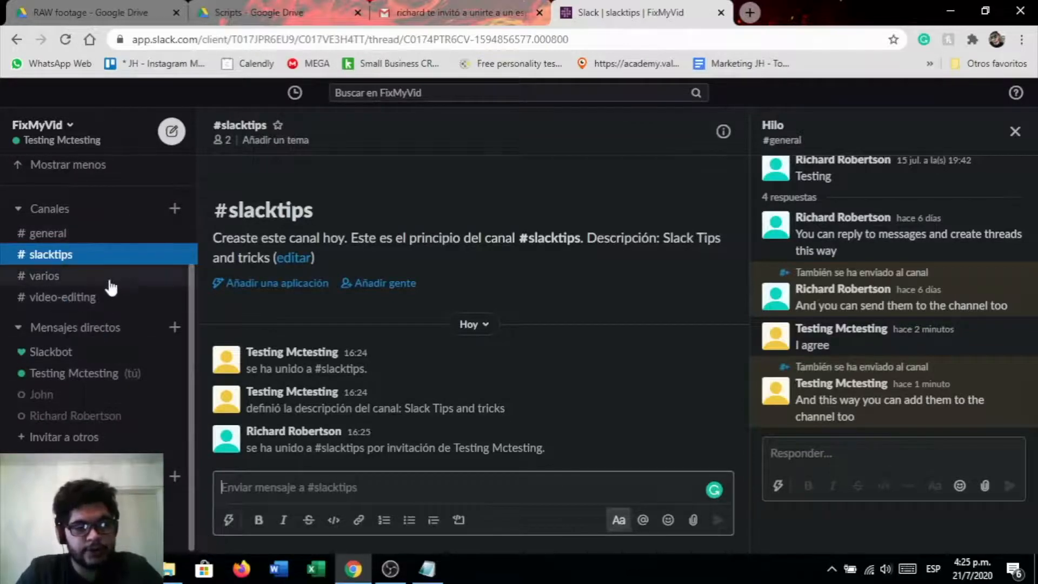
click(48, 233)
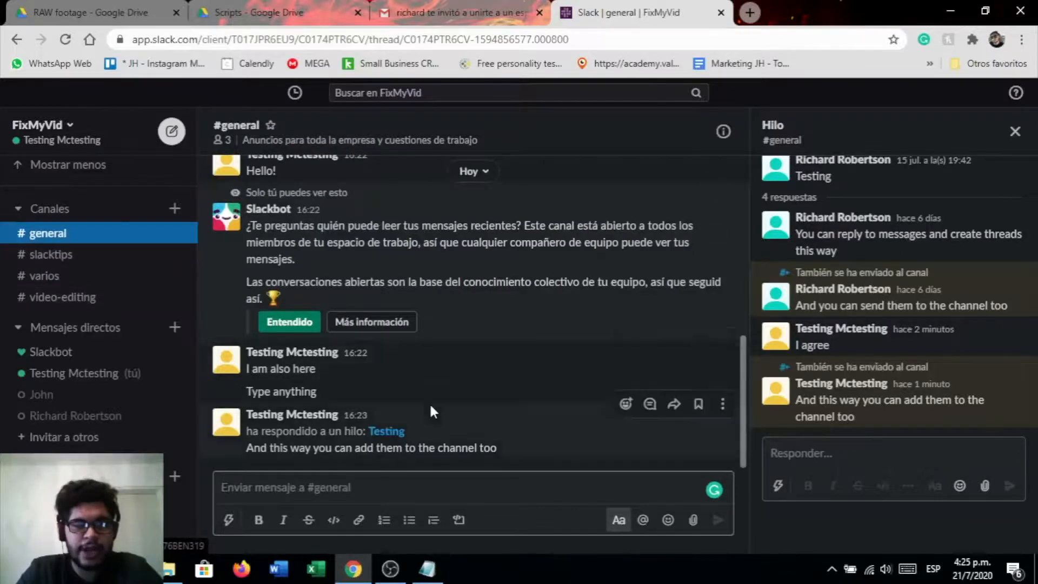
scroll(429, 402, up, 5)
scroll(306, 294, down, 5)
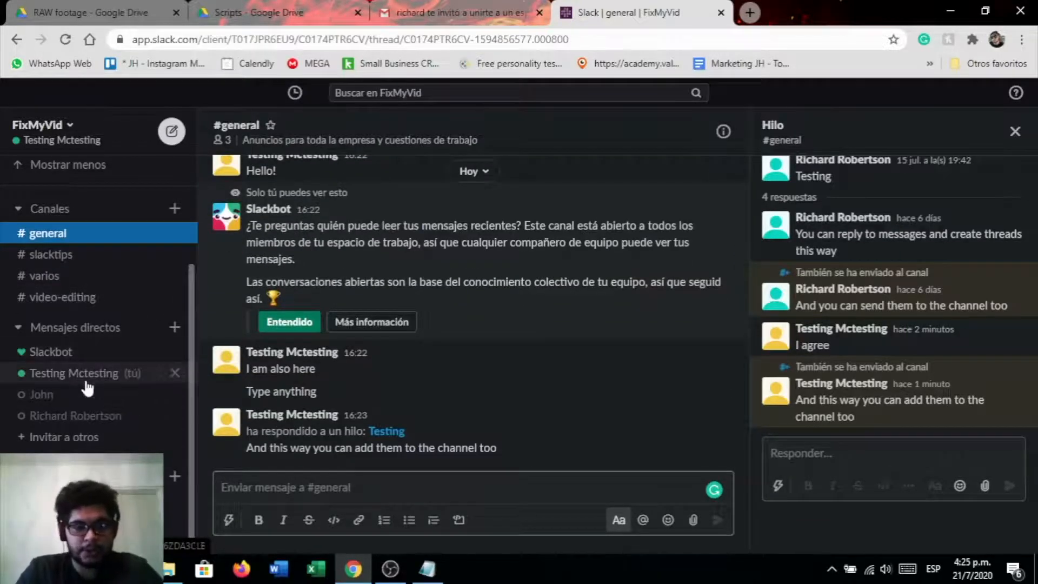
click(61, 413)
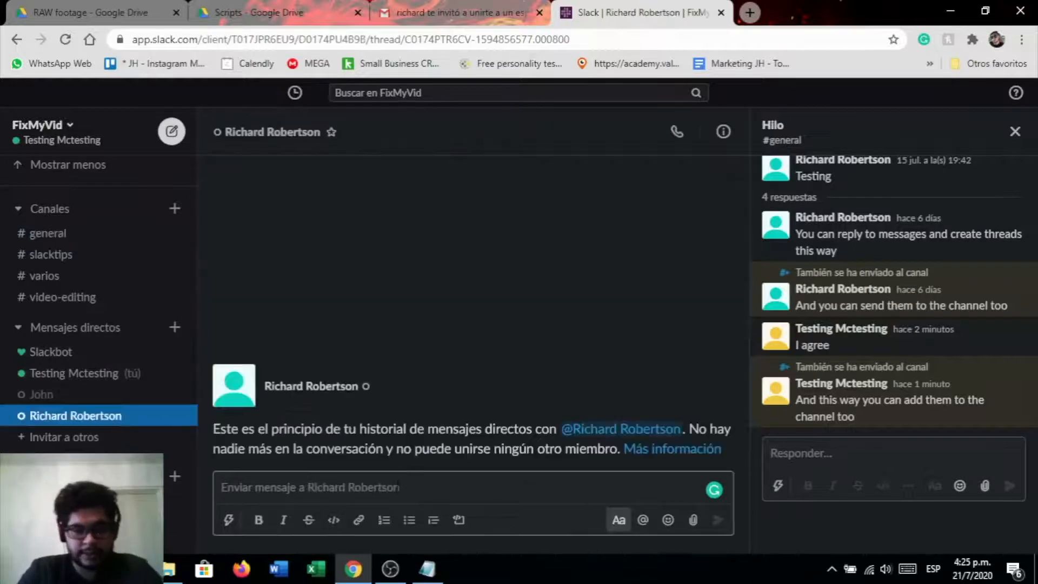
text(Send)
key(BackSpace)
key(BackSpace)
key(BackSpace)
key(BackSpace)
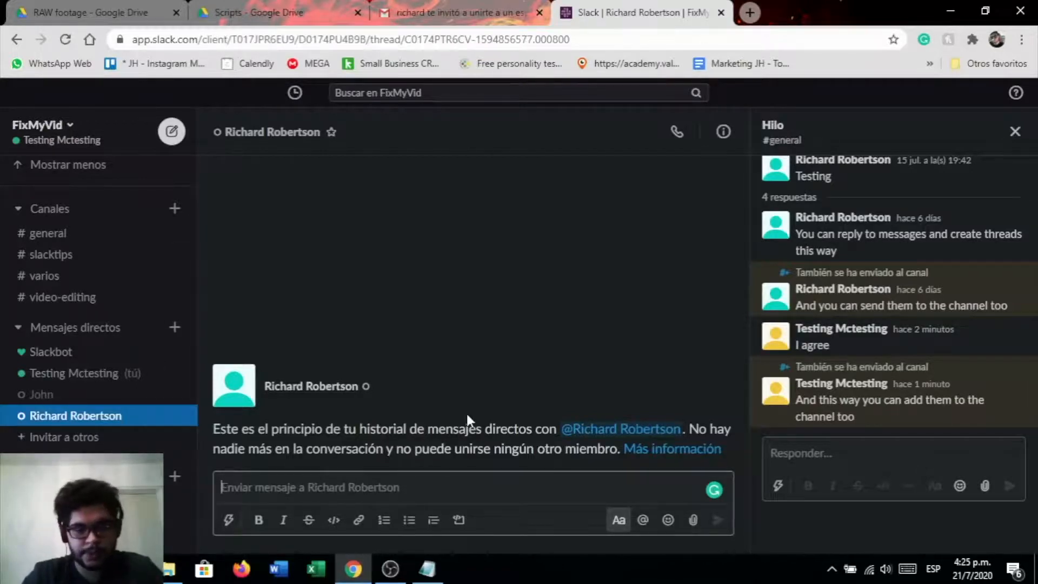
text(Helo)
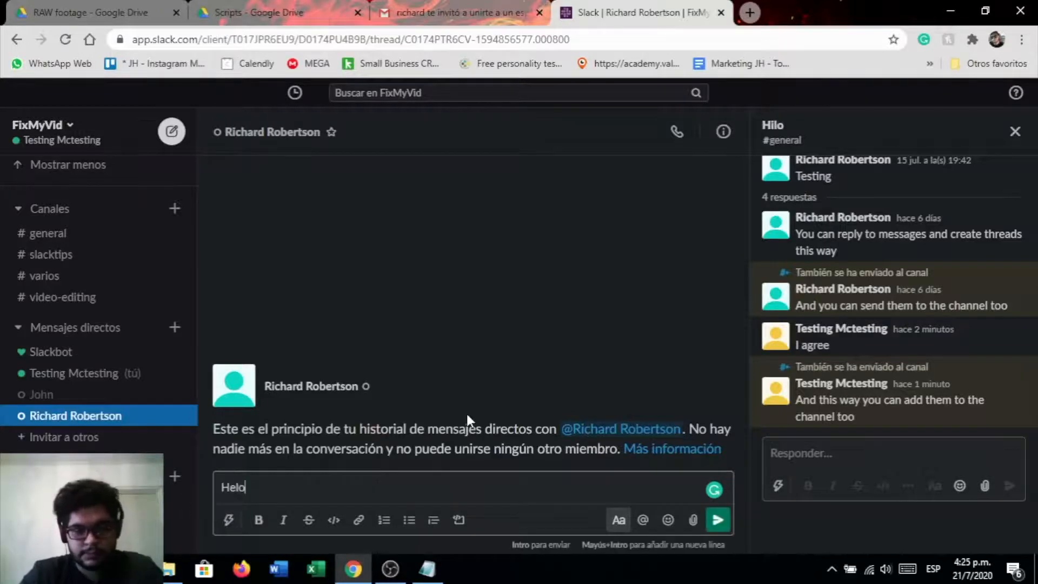
key(BackSpace)
text(lo)
key(Return)
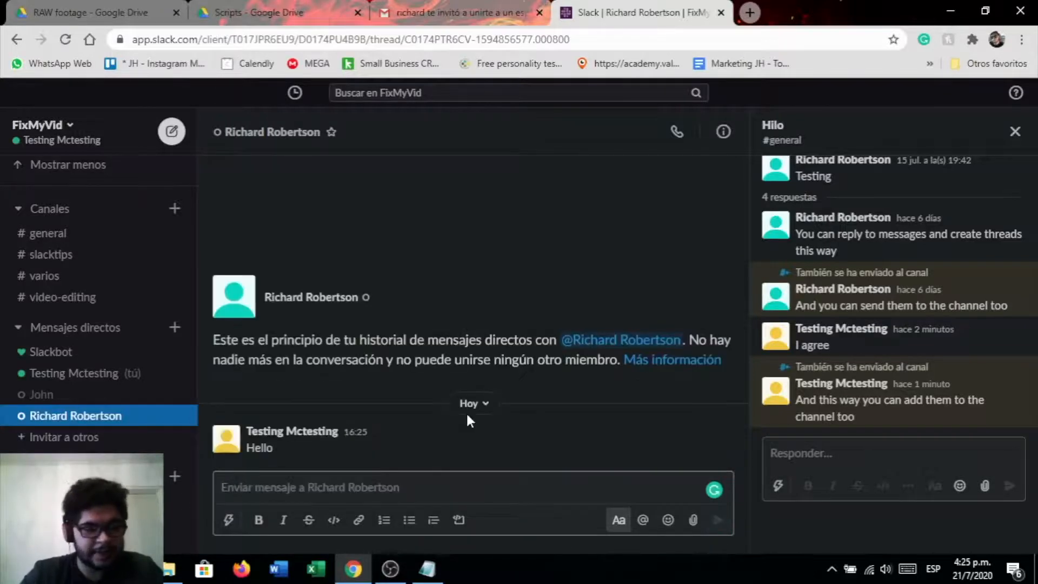
Pin the "Hello" message to the direct conversation
mouse_move(378, 454)
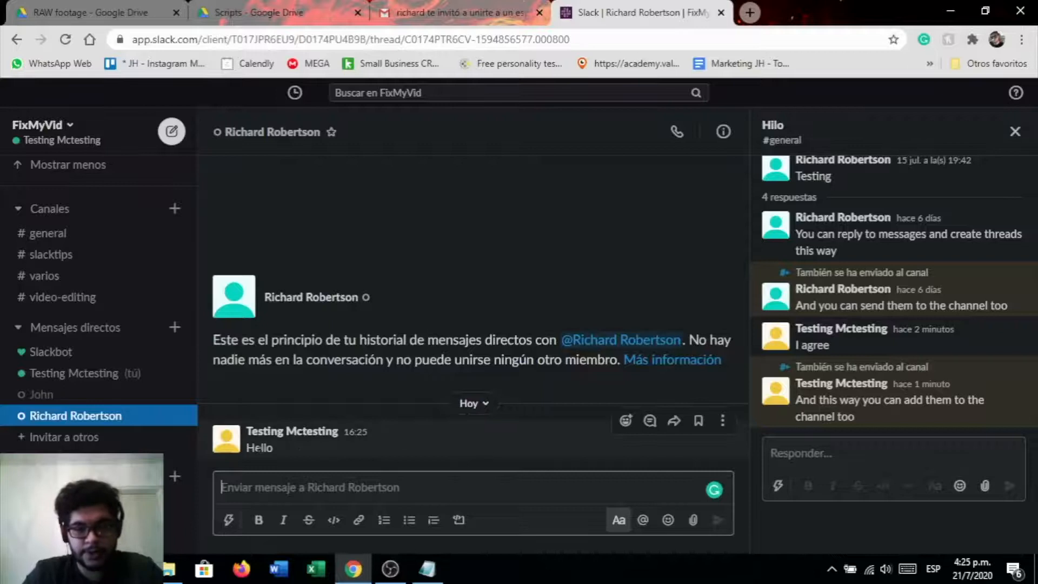
click(722, 421)
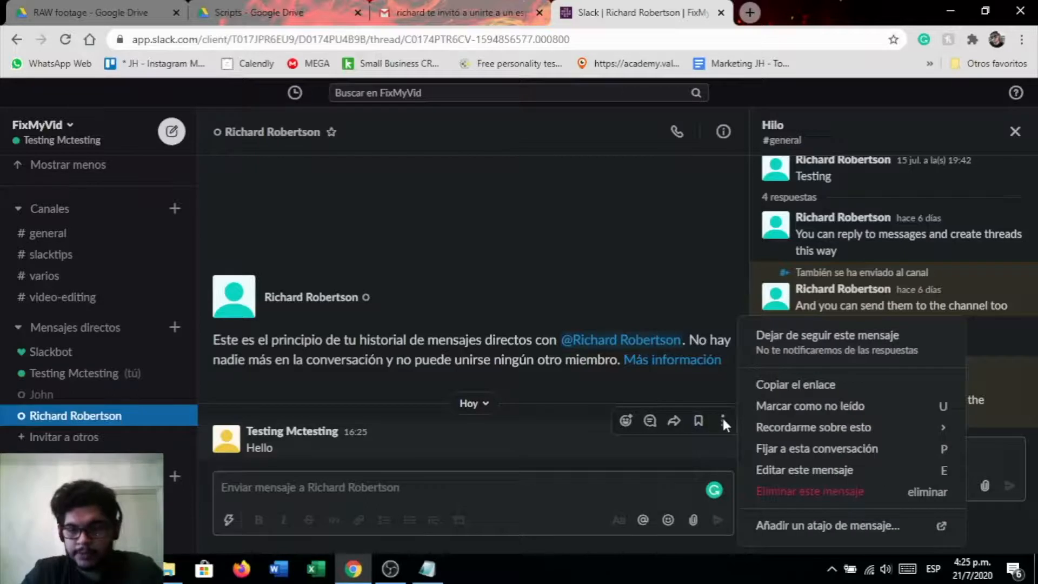
click(798, 452)
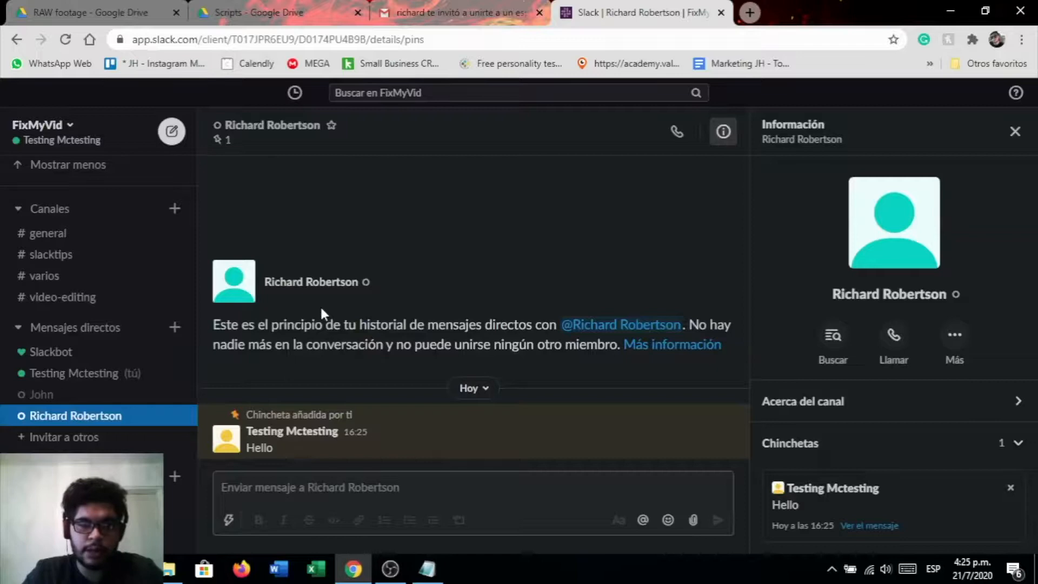
Open the conversation details to review its pinned items, then close the details panel
click(723, 131)
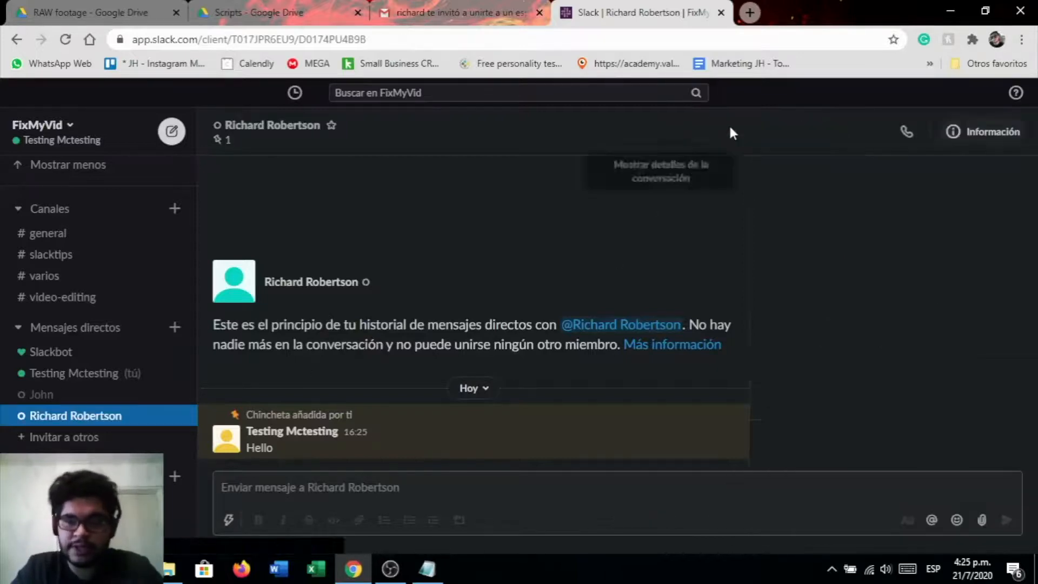
click(959, 134)
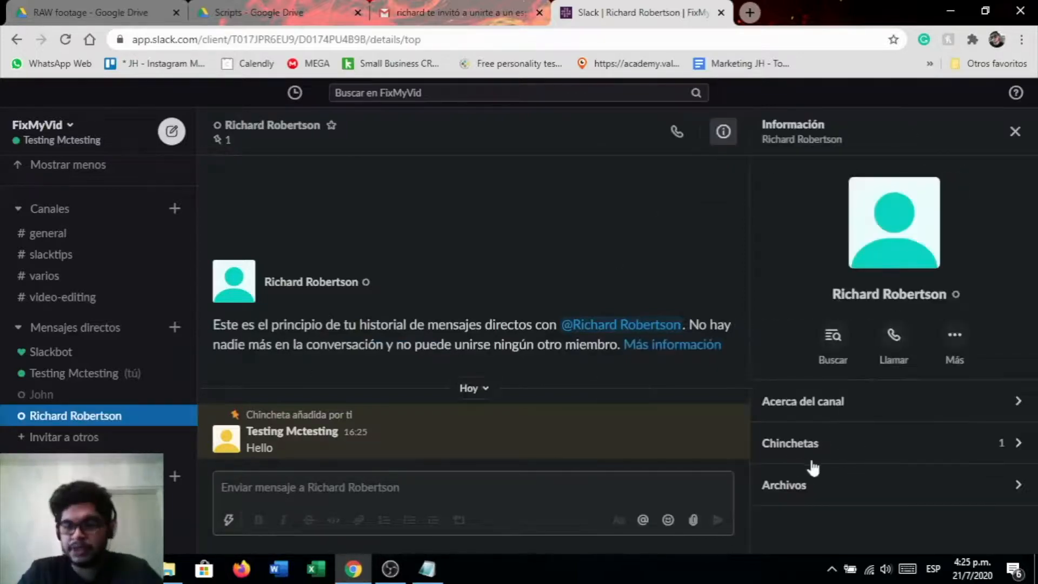
click(927, 452)
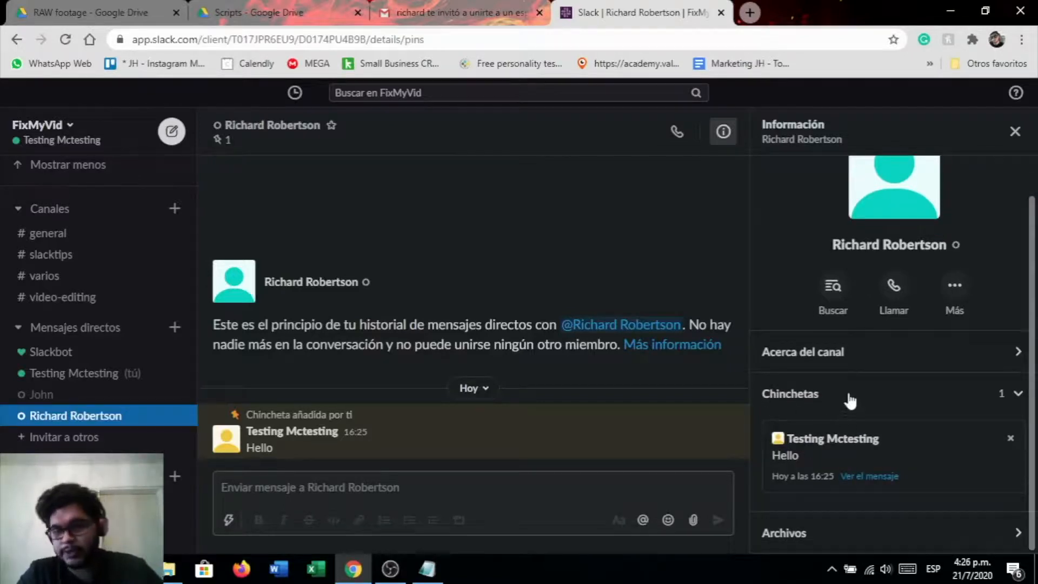
click(1014, 131)
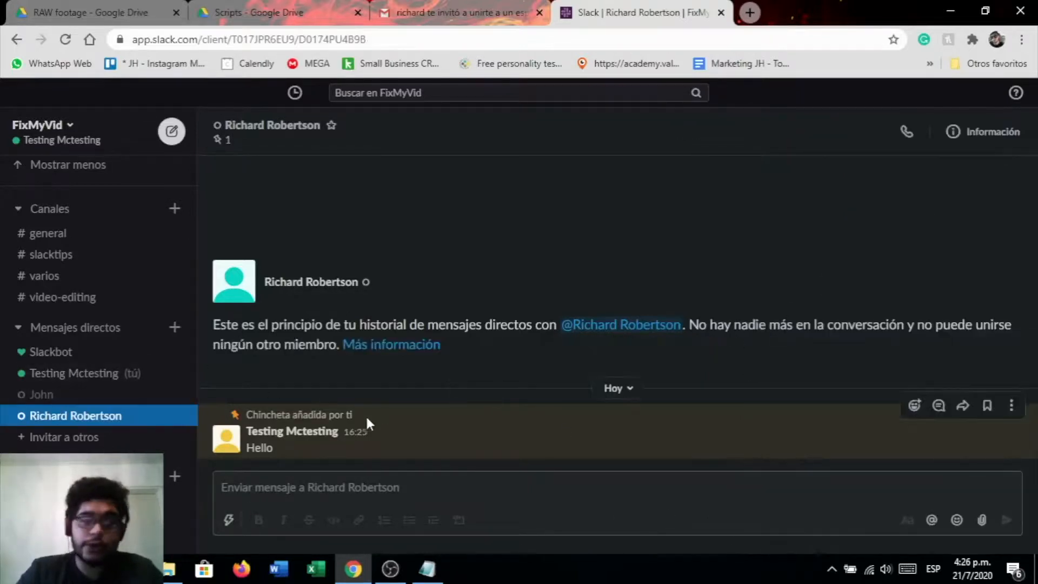
Pin the thread reply "And this way you can add them to the channel too" to the #general channel
click(54, 239)
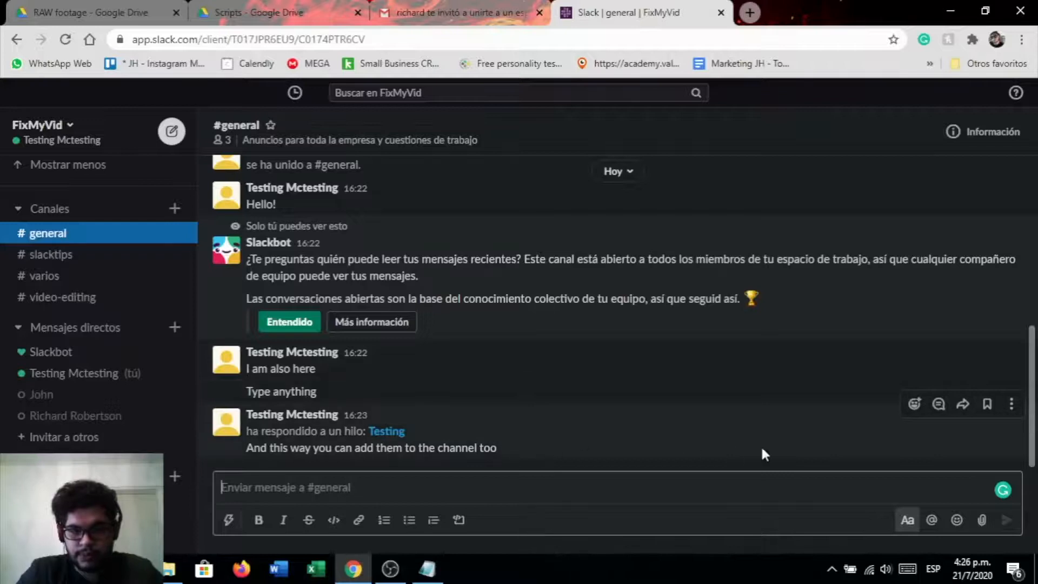
click(1010, 404)
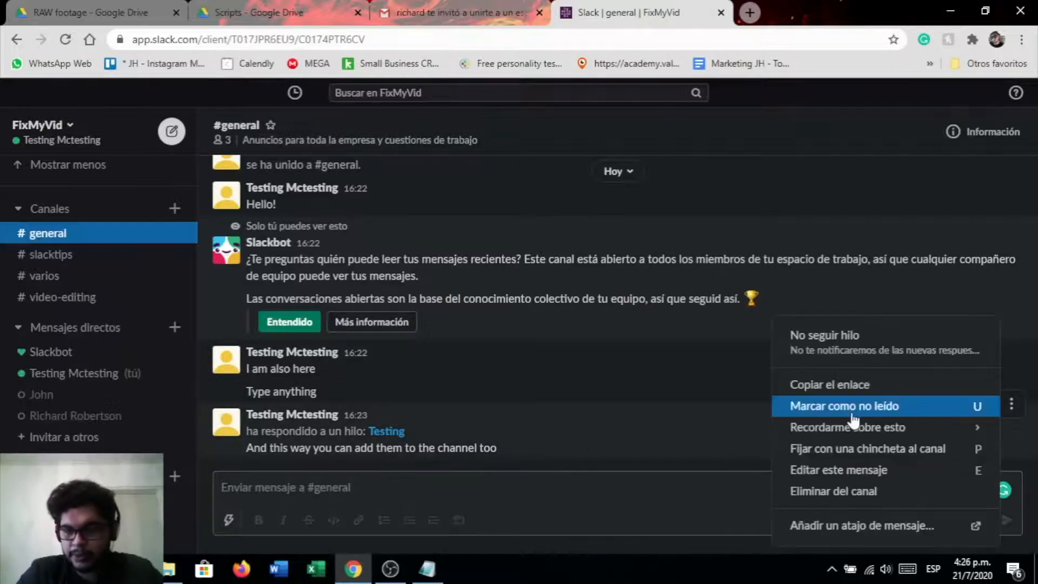
click(860, 446)
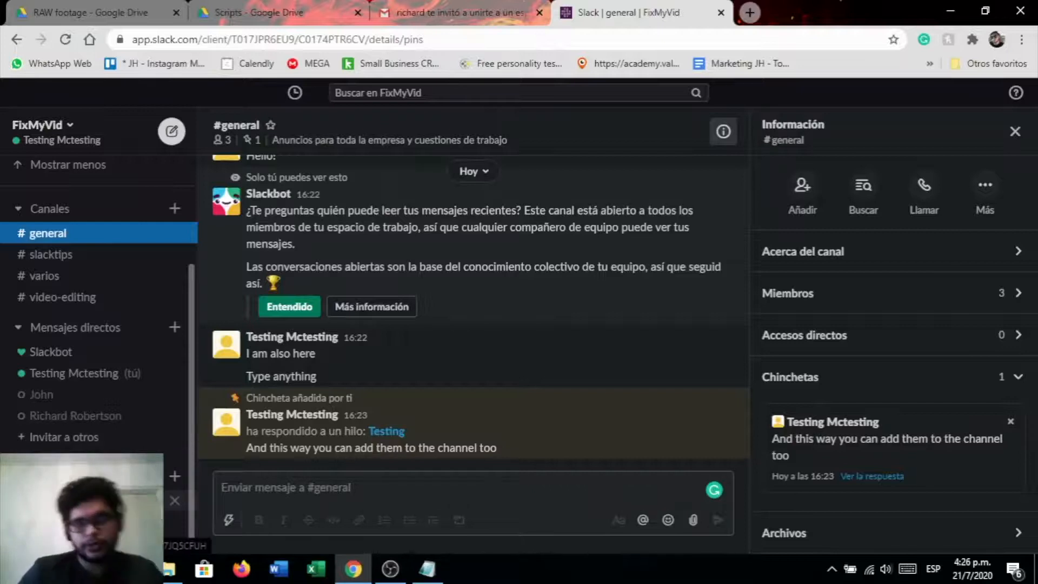
Browse the workspace's Apps page of recommended integrations and open the Google Calendar app
click(70, 500)
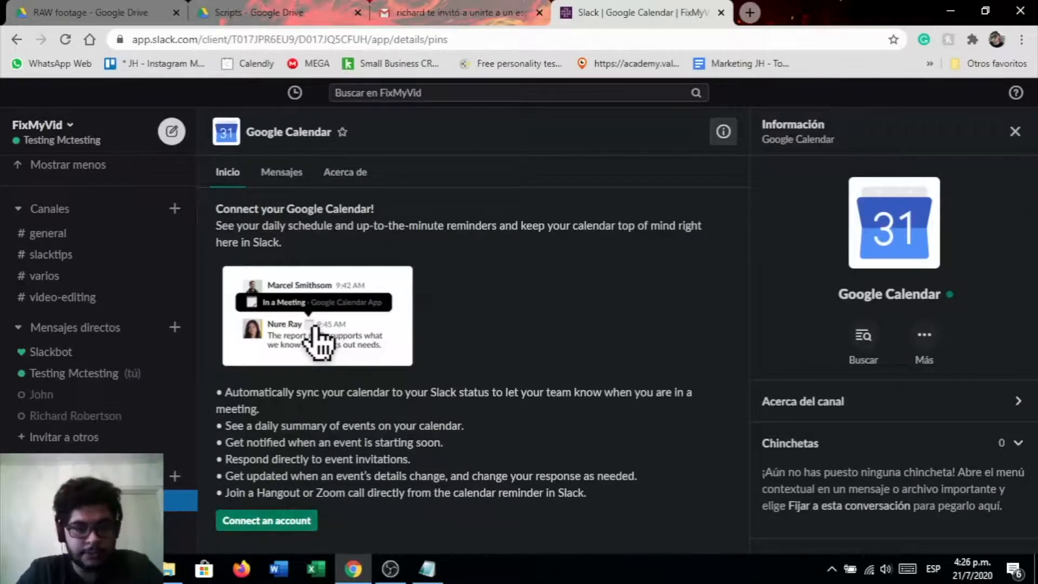
click(174, 477)
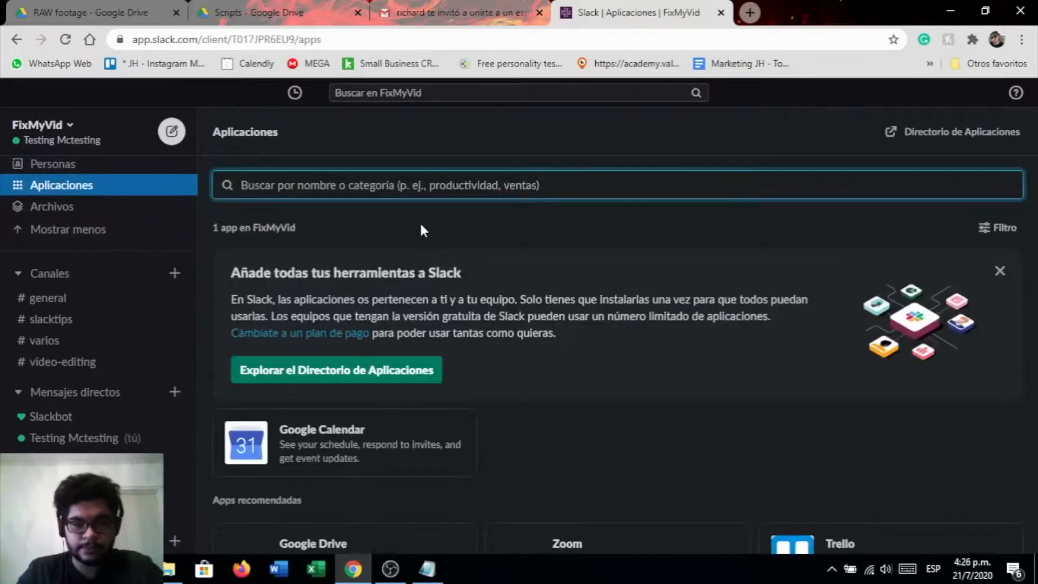
scroll(381, 313, down, 3)
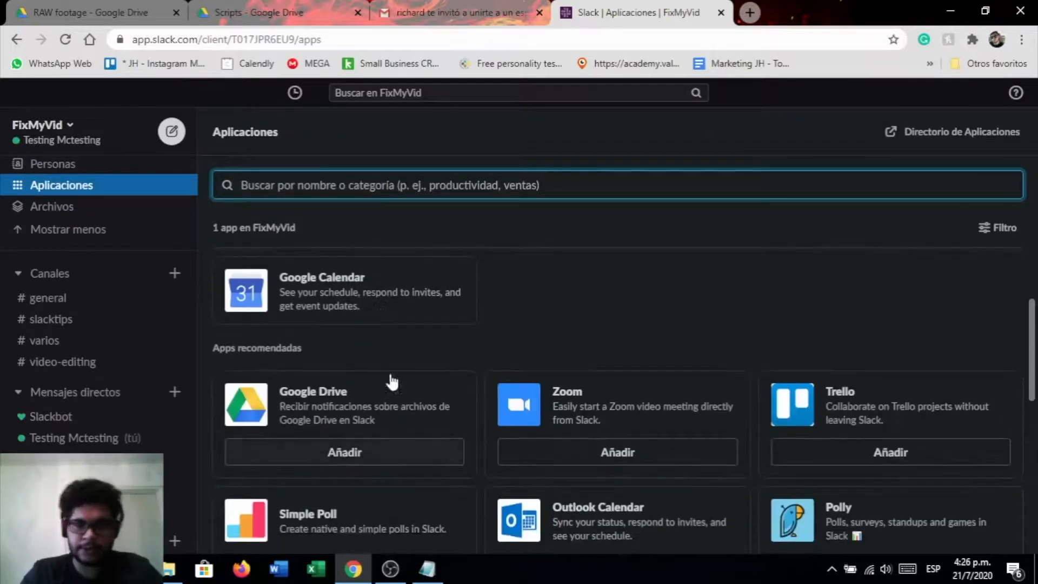
scroll(882, 462, down, 4)
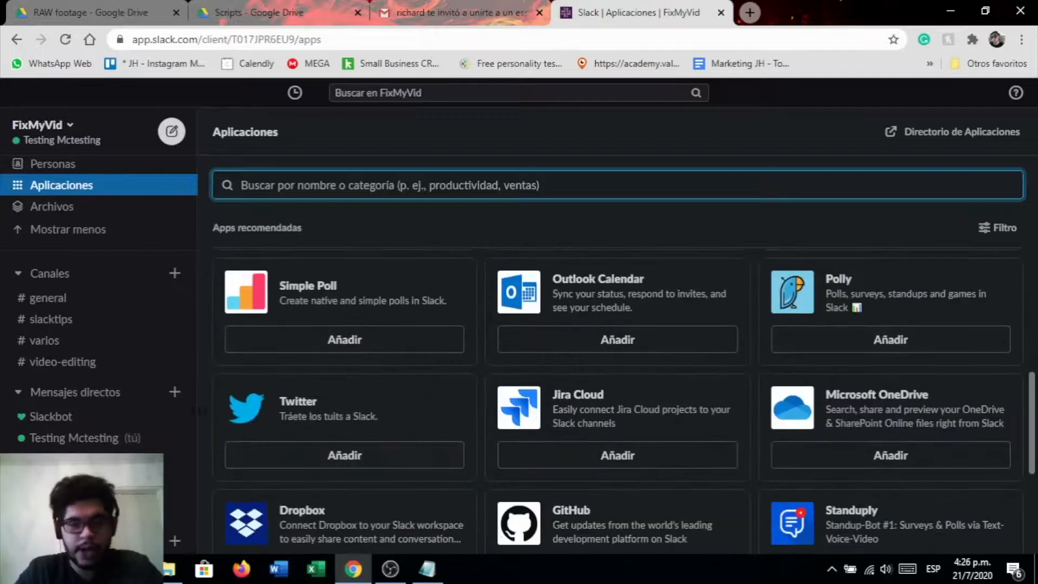
scroll(97, 453, down, 2)
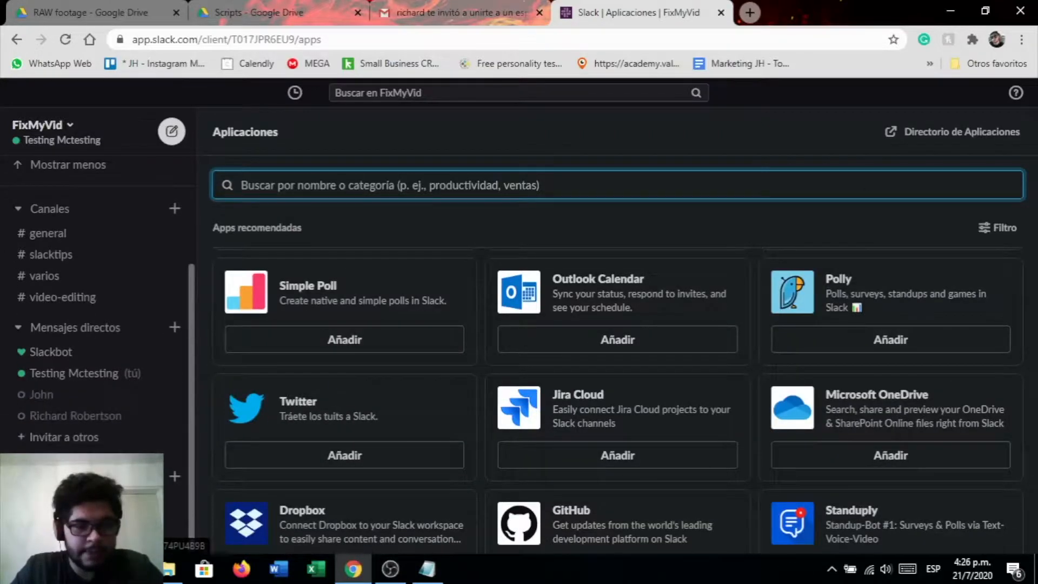
click(98, 500)
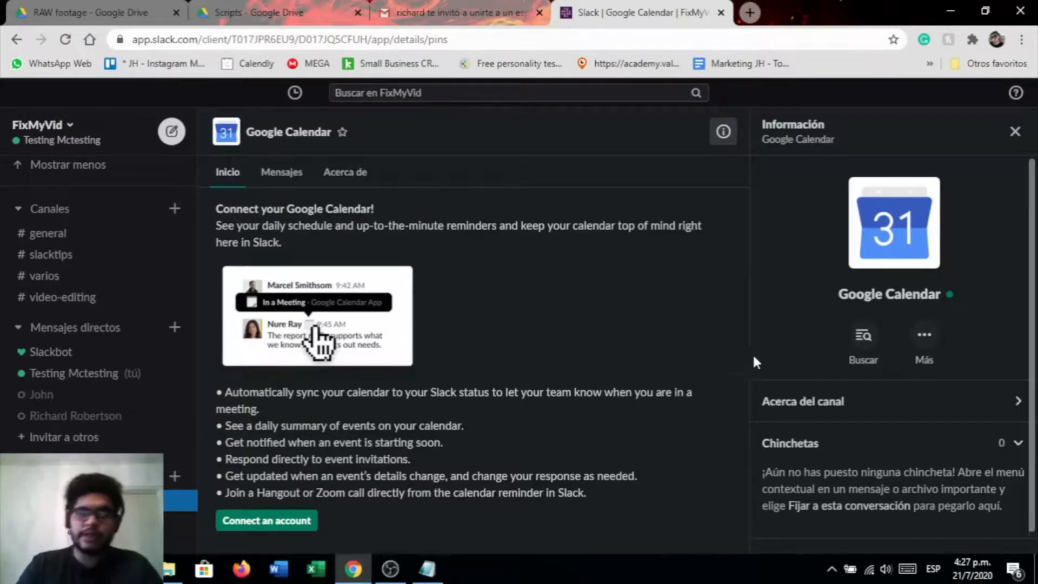
Open the Google Calendar app's page in the App Directory, then close that tab
scroll(784, 352, down, 1)
click(925, 307)
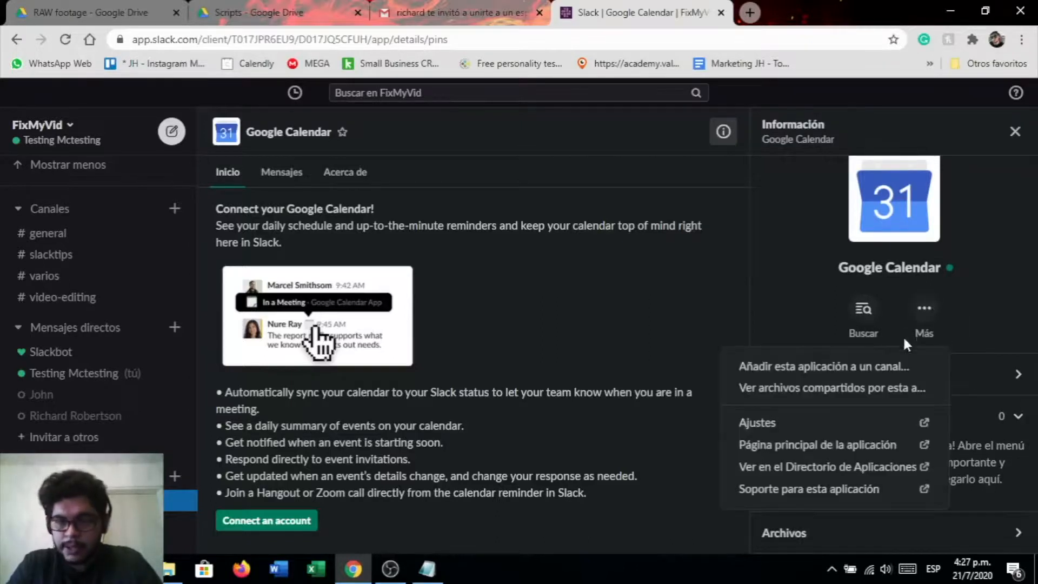
click(929, 313)
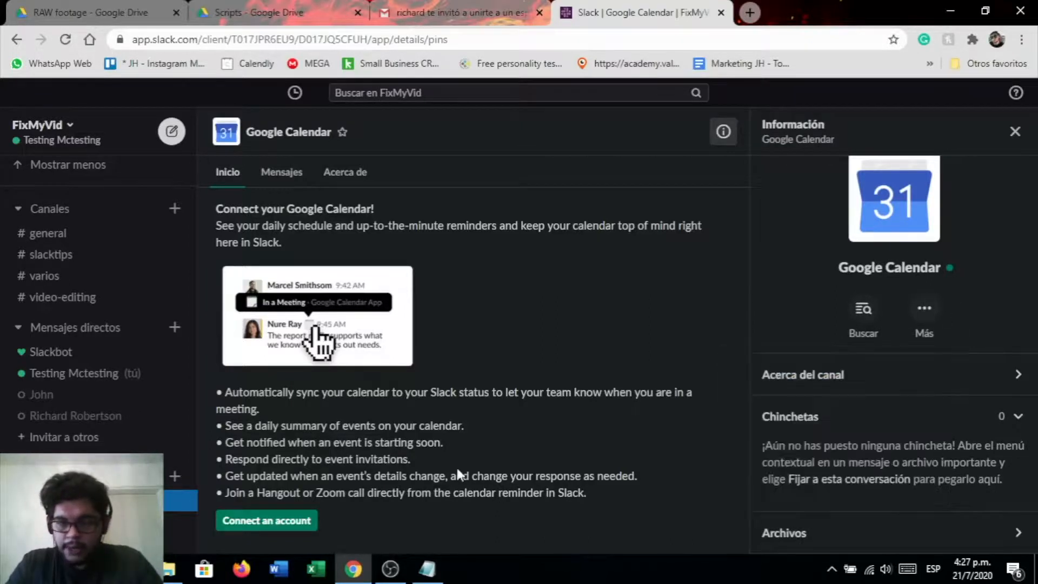
click(935, 320)
click(806, 421)
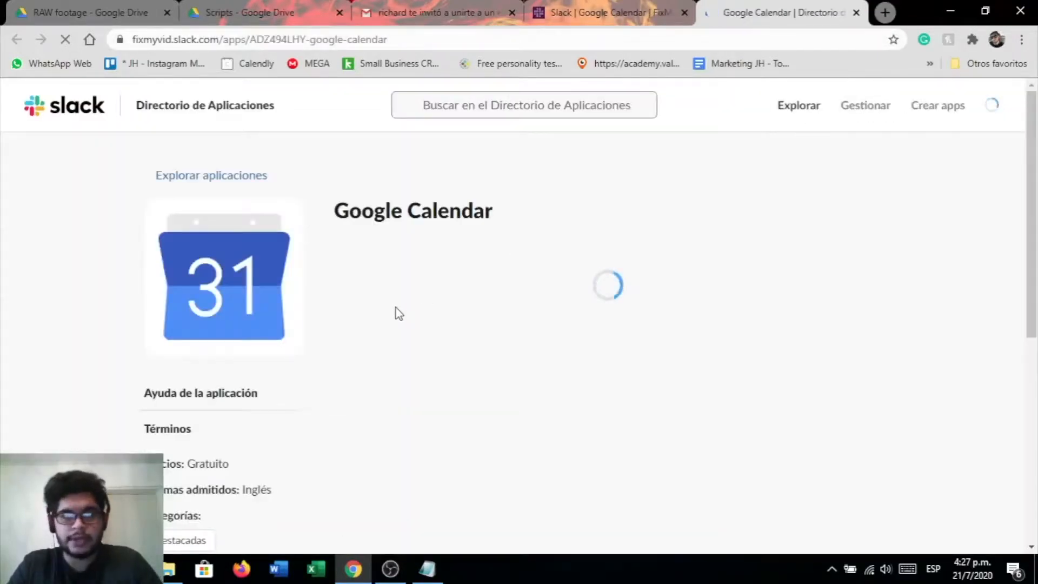
scroll(364, 308, down, 7)
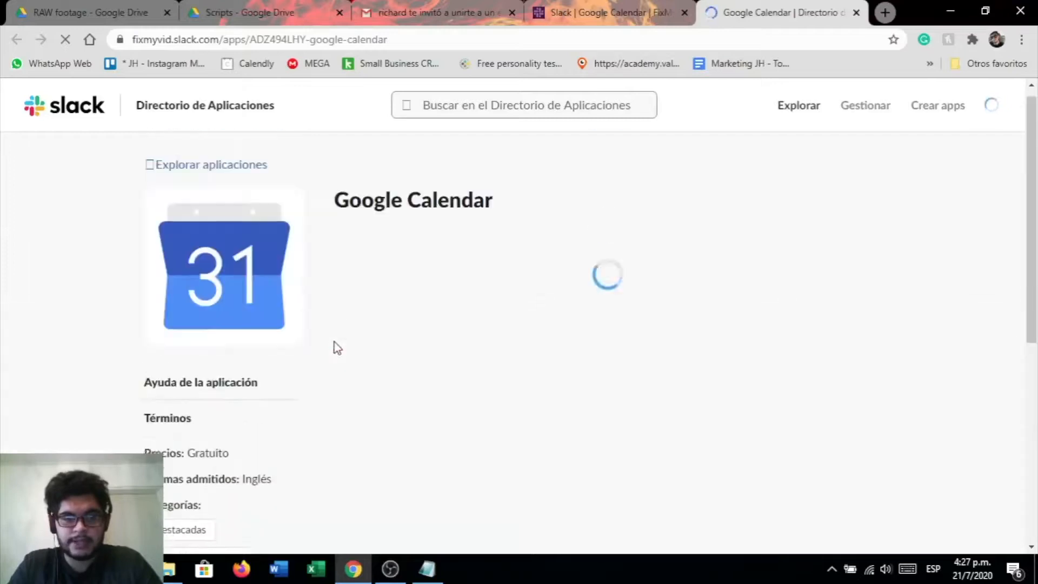
middle_click(773, 7)
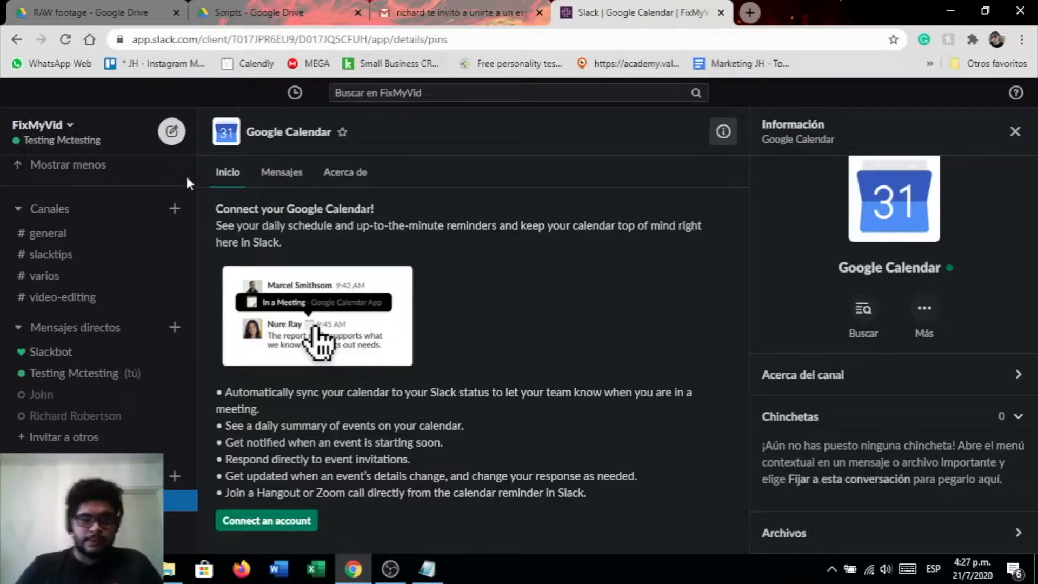
Share the file 'Antibióticos clase (1)' from the ATB folder in #general with the message "Here you go"
scroll(154, 323, up, 3)
click(65, 391)
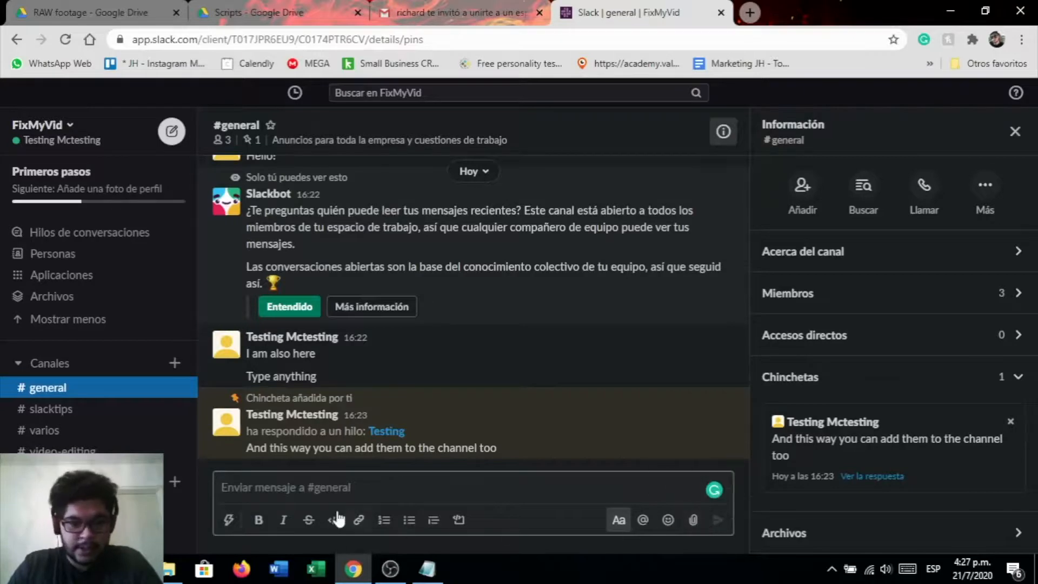
click(181, 570)
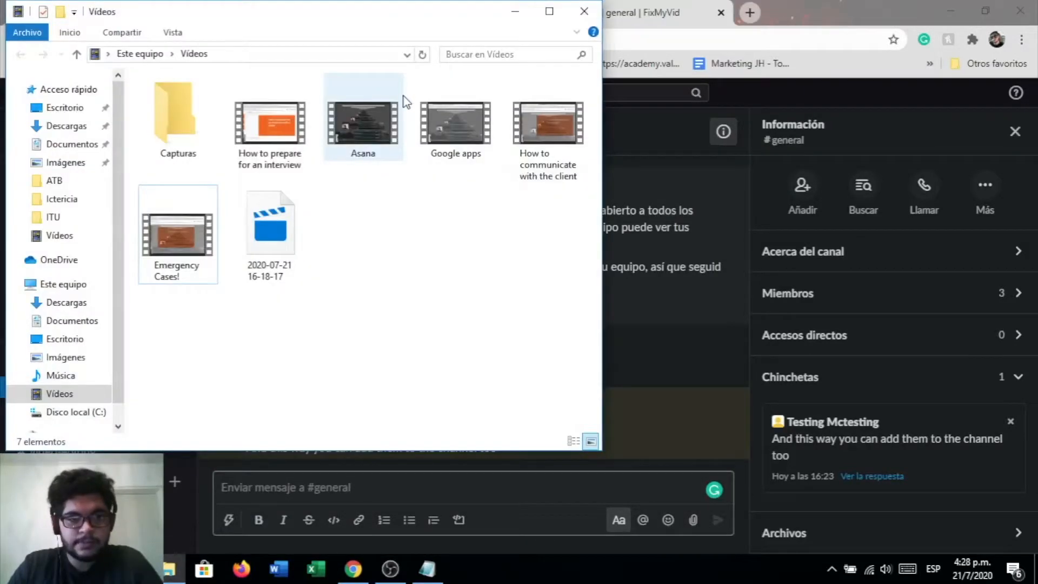
click(65, 183)
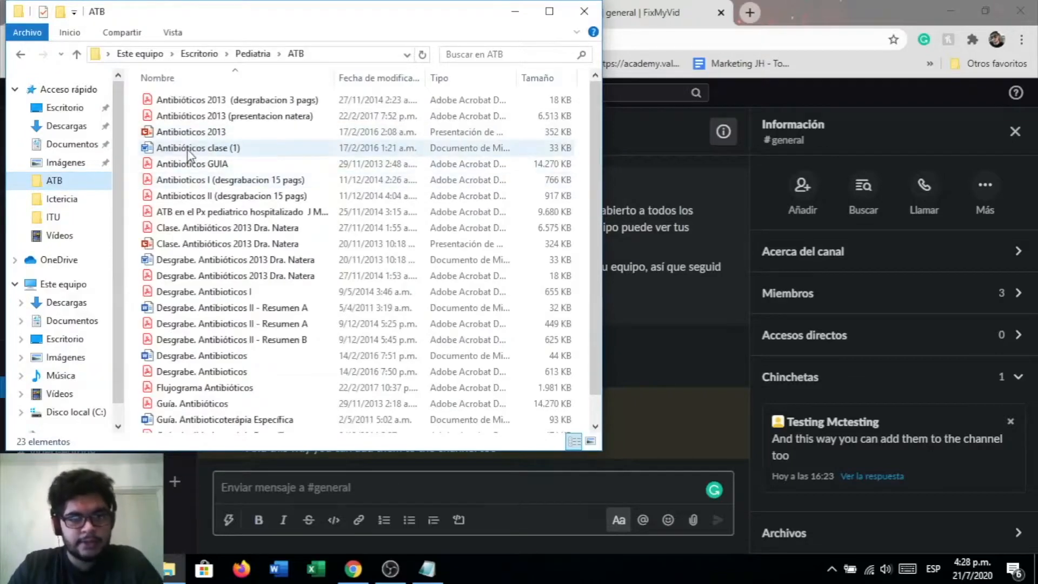
drag(189, 154, 686, 514)
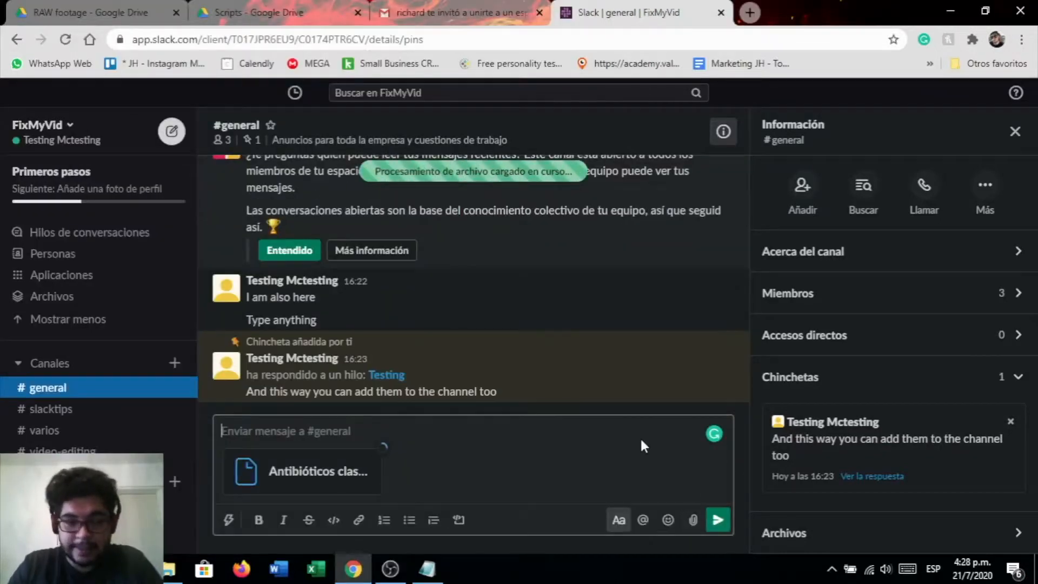
text(Here you go)
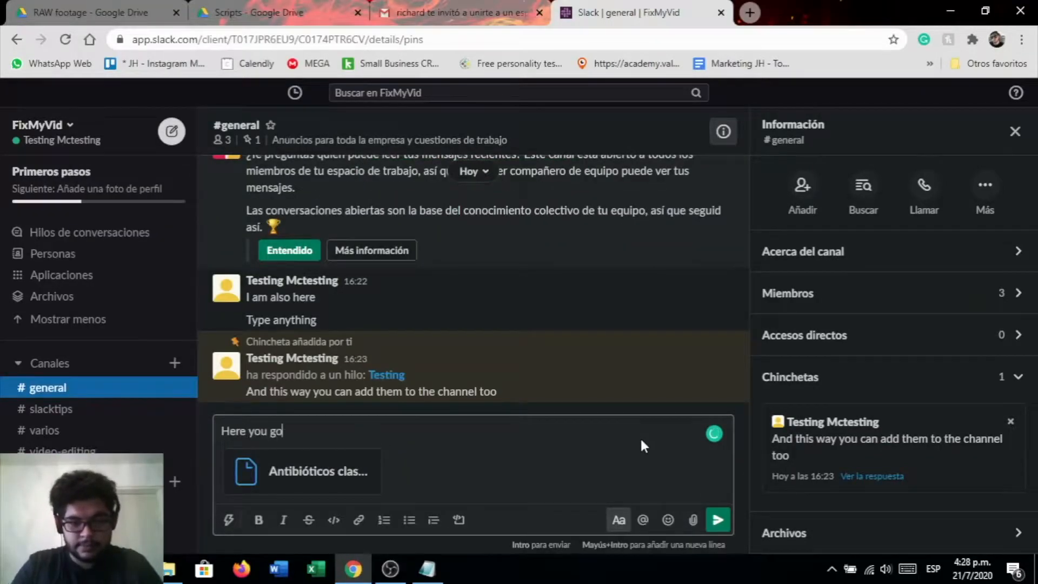
key(Return)
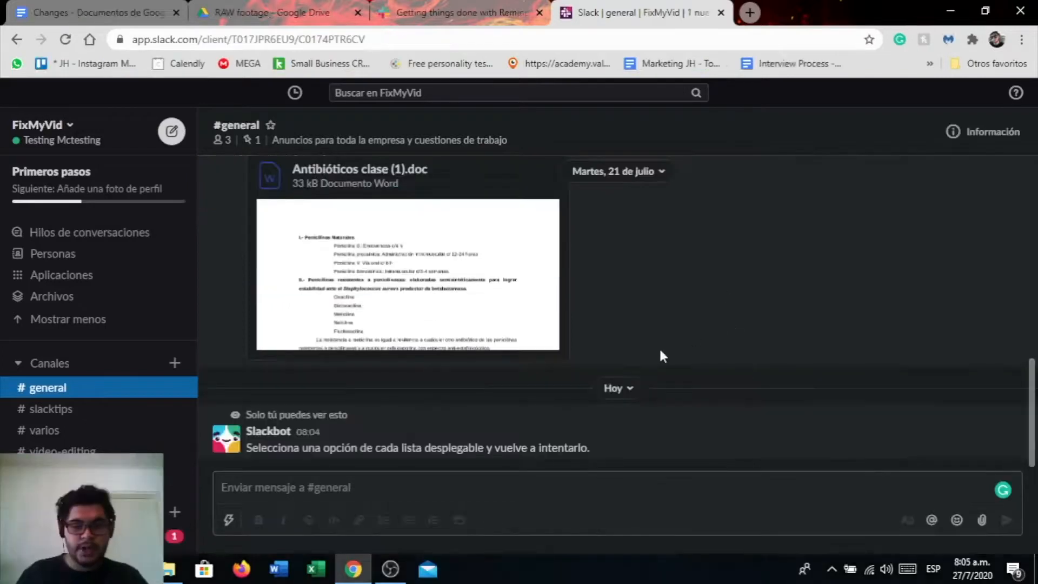
Run the last-used /recordar command reminding the teammate to "Grabar los reminders" in #general
scroll(660, 349, up, 3)
scroll(611, 360, down, 2)
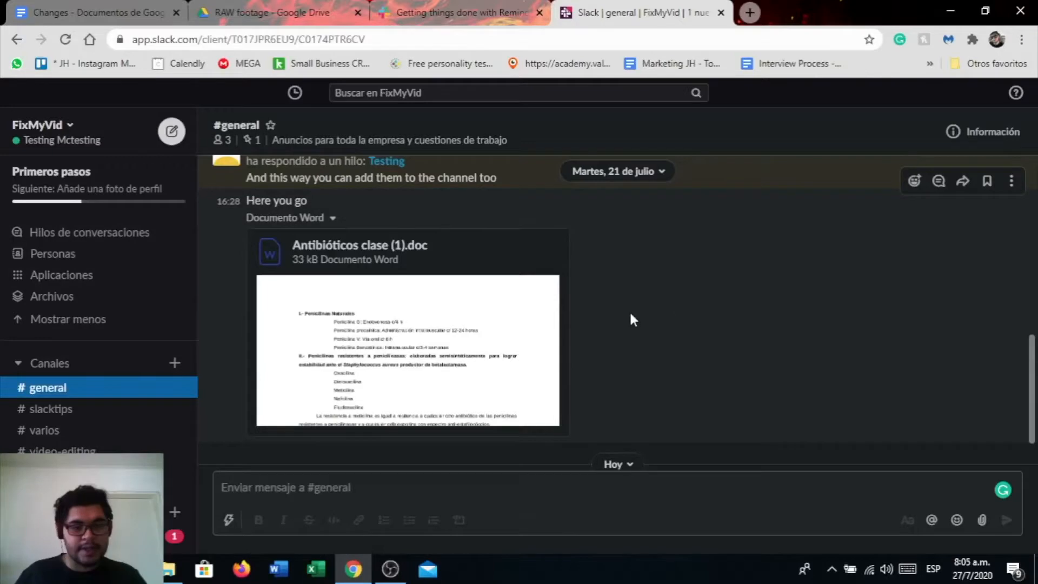
scroll(616, 390, down, 2)
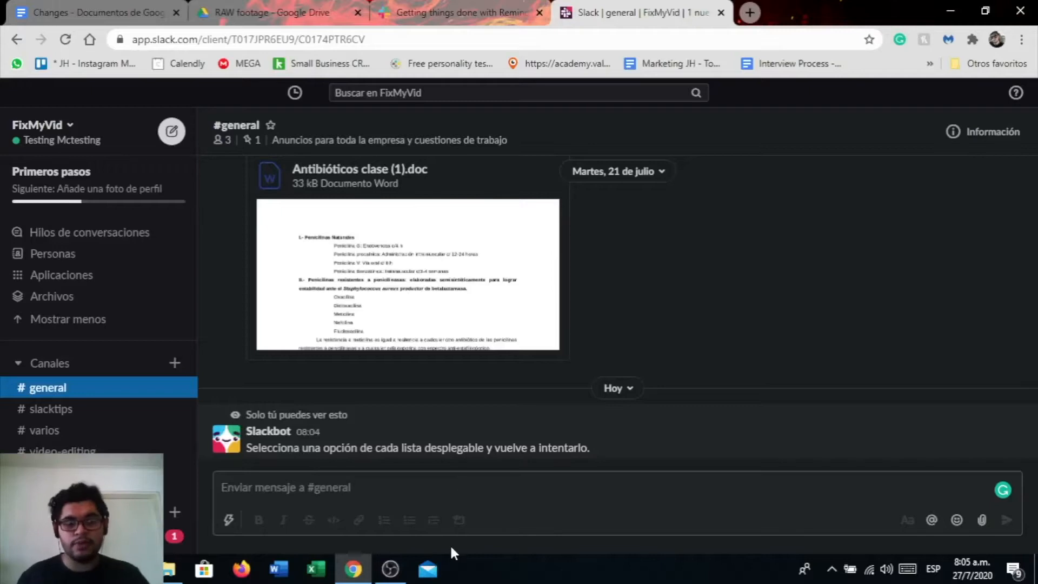
click(550, 491)
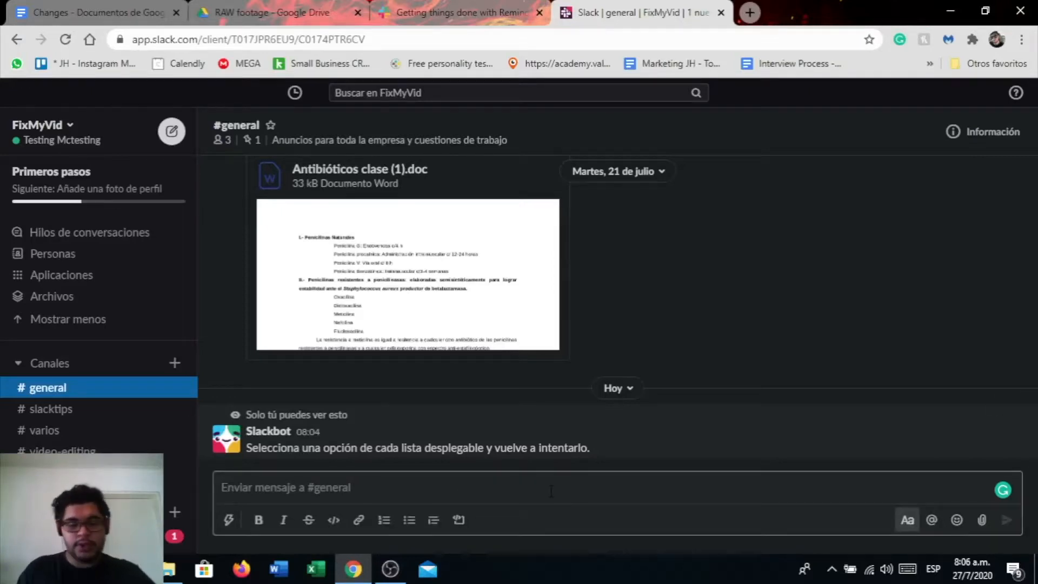
text(/)
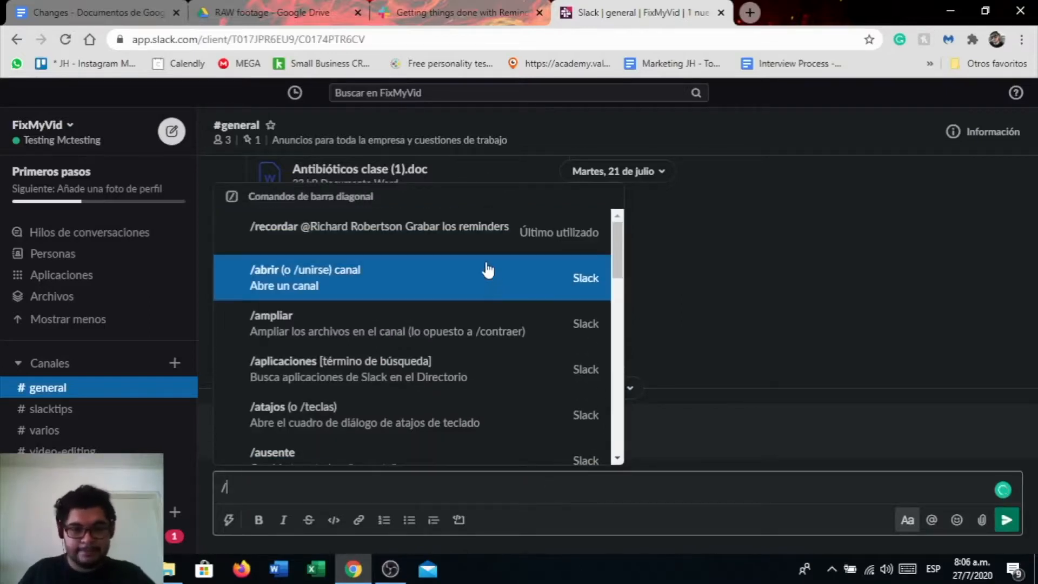
click(488, 238)
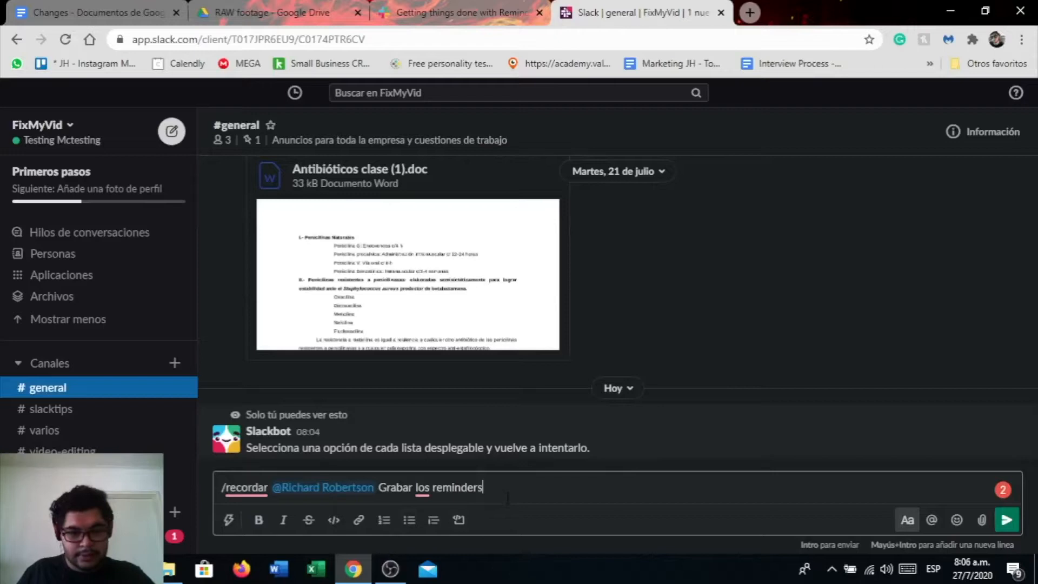
key(Return)
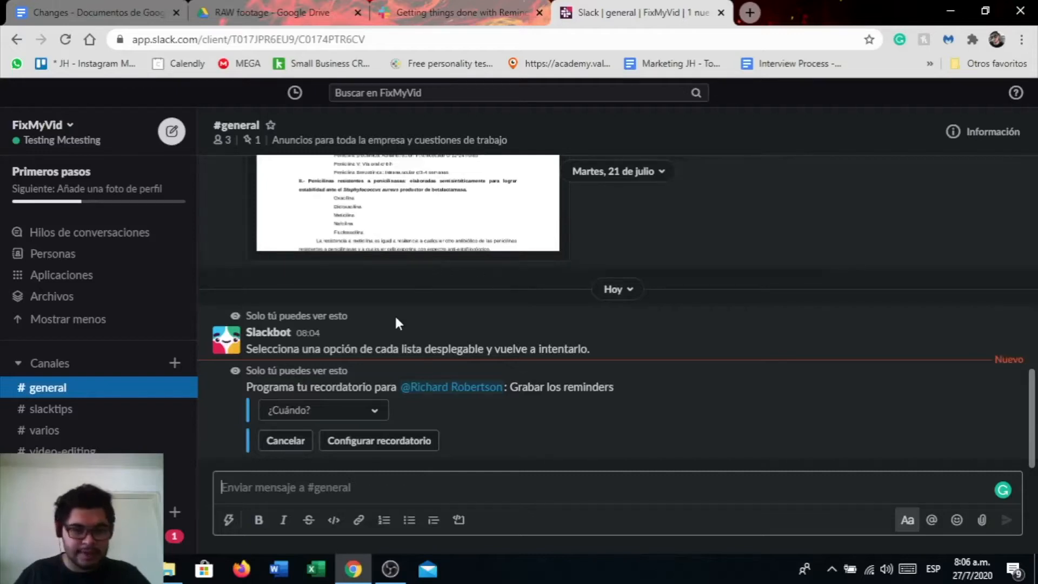
Schedule that reminder for "En 1 hora" and confirm it
click(278, 412)
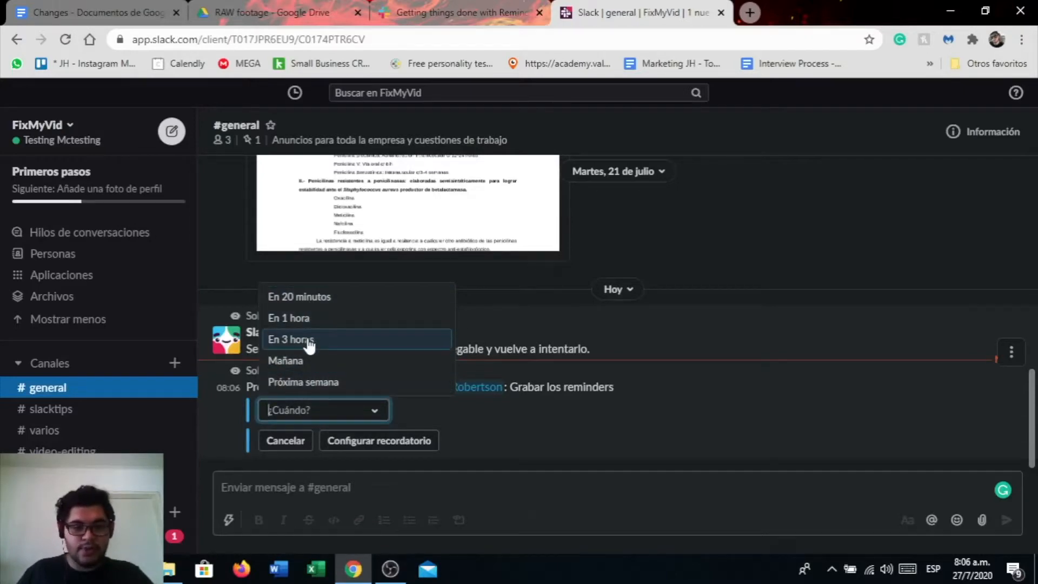
click(540, 443)
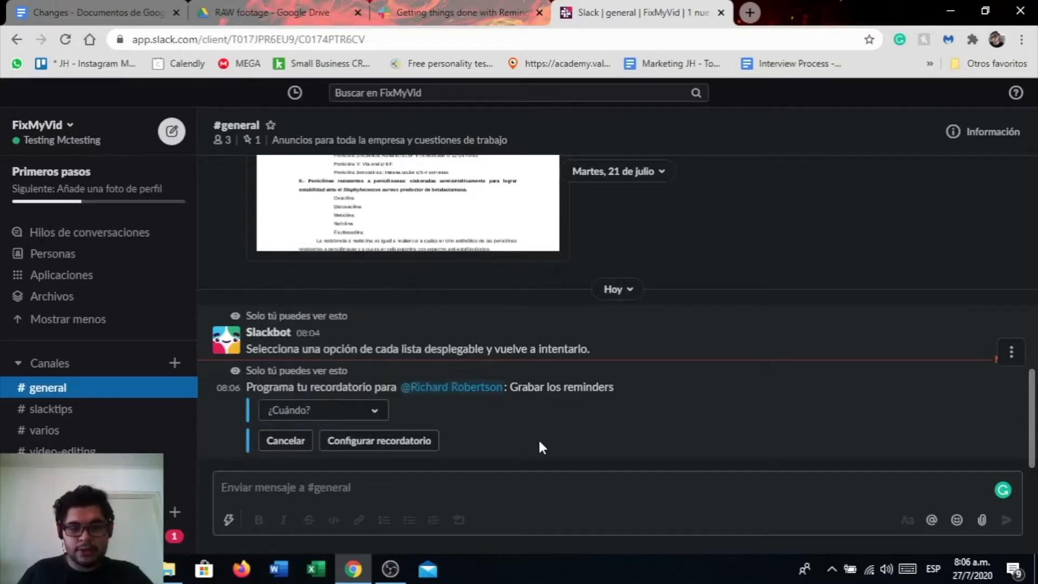
click(373, 414)
click(320, 320)
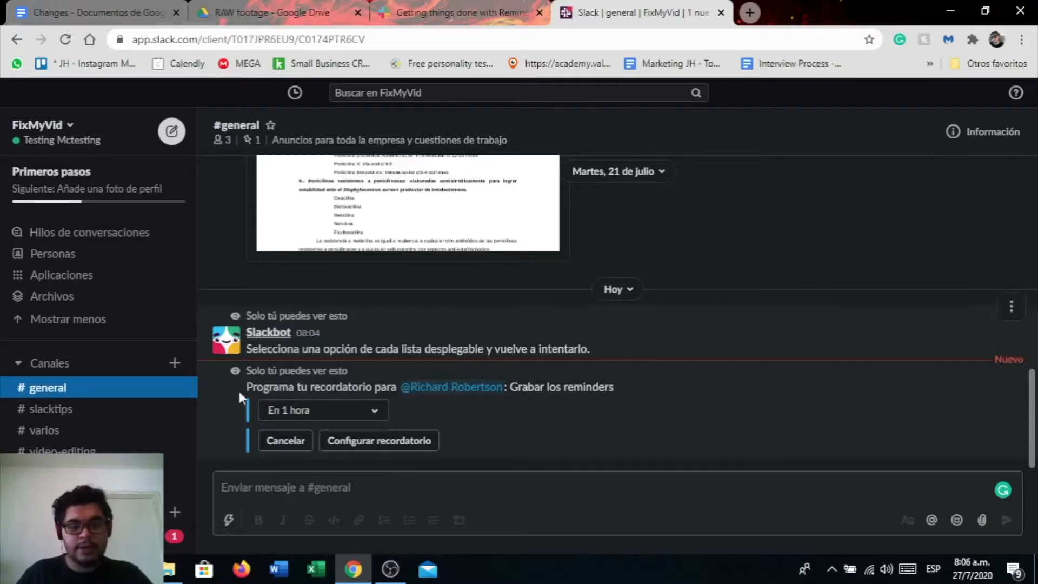
click(355, 442)
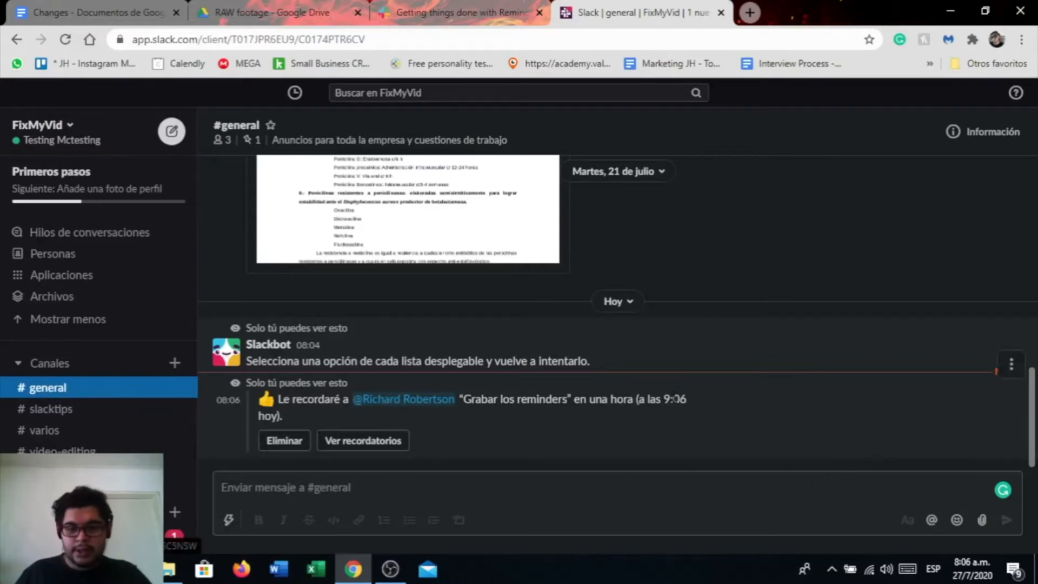
Create a custom reminder on the "Here you go" file message, setting the date to 30 jul. 2020
scroll(636, 381, up, 4)
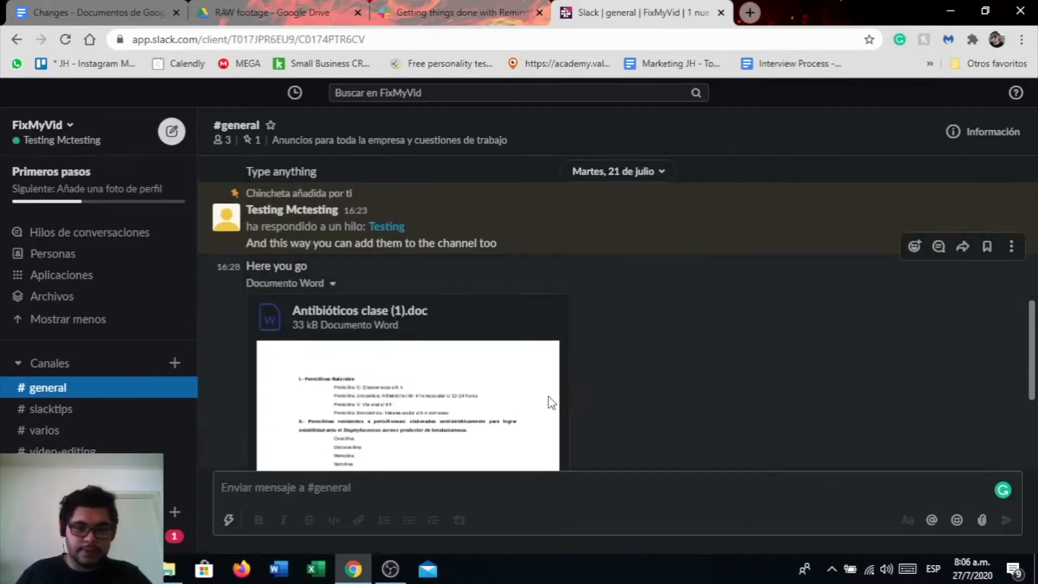
scroll(549, 399, down, 1)
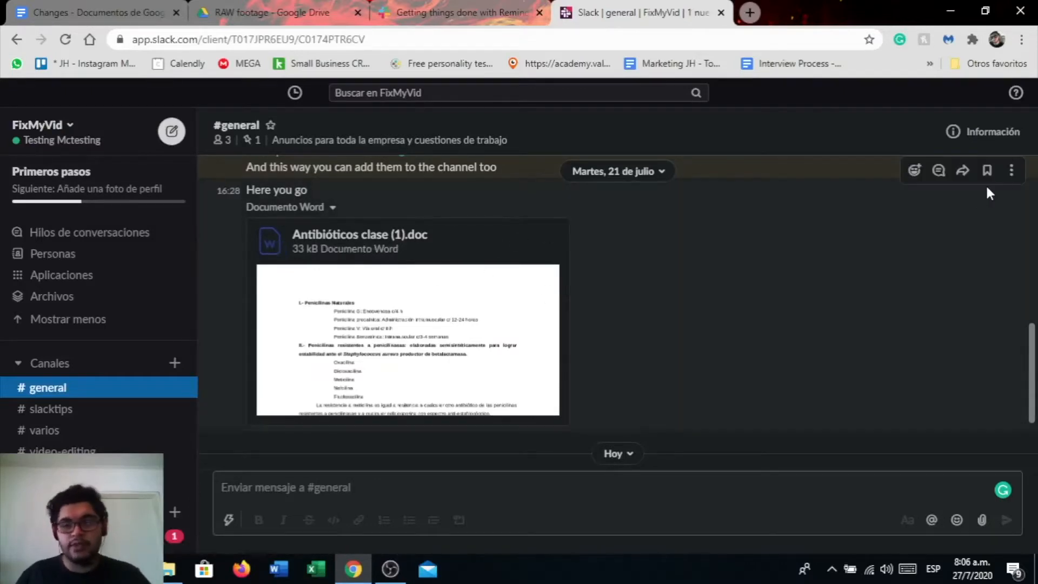
click(1011, 172)
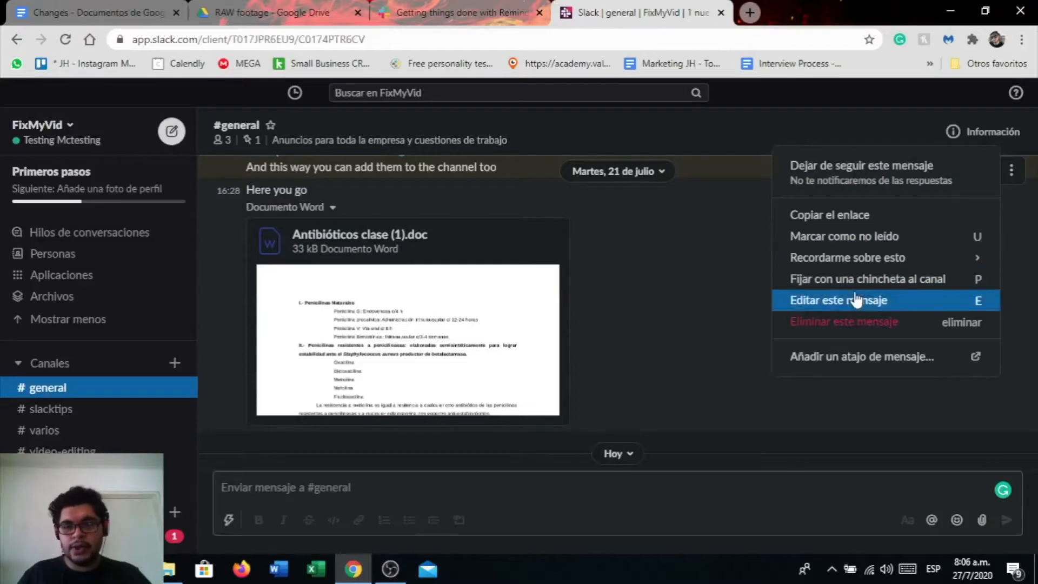
mouse_move(827, 264)
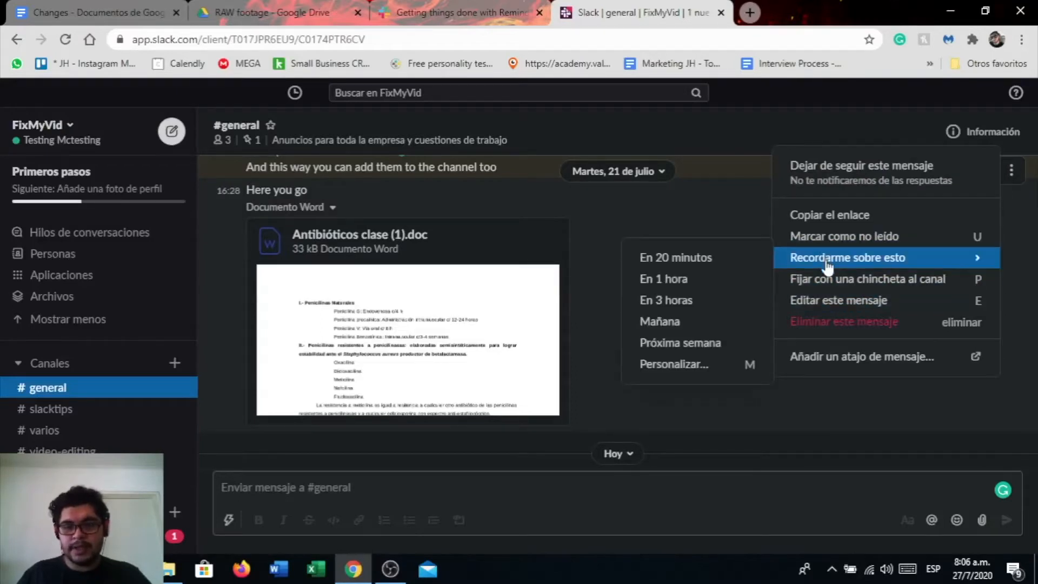
click(696, 365)
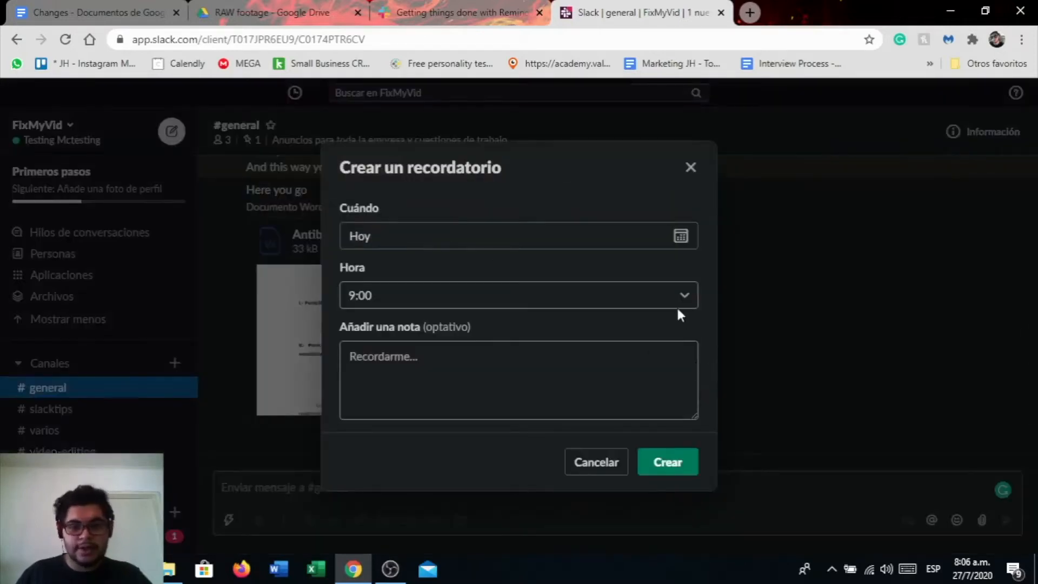
click(675, 241)
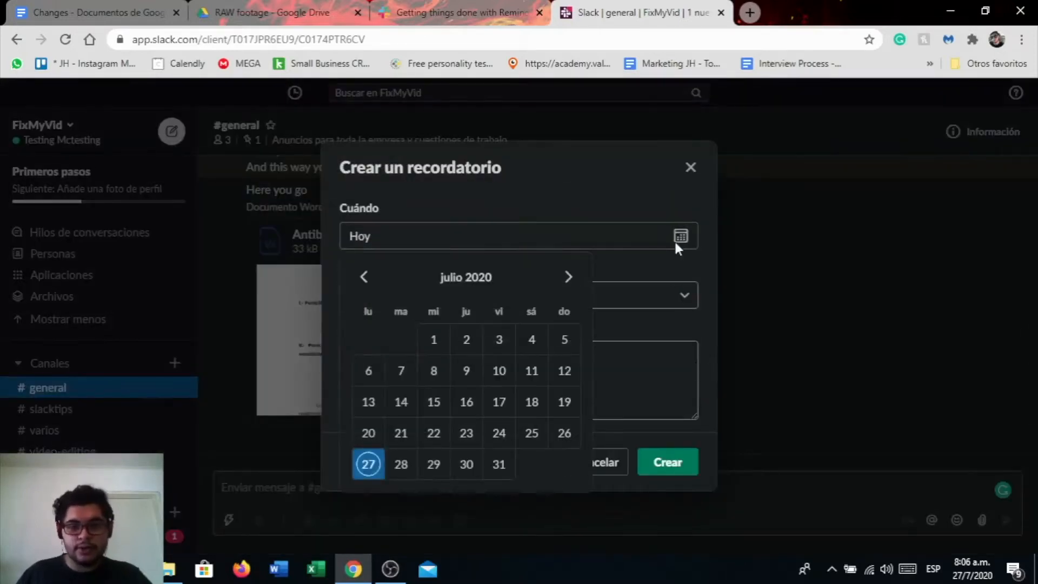
click(476, 464)
Set the reminder time to "A mediodía", add the note "Read this before meeting", and create it
click(553, 298)
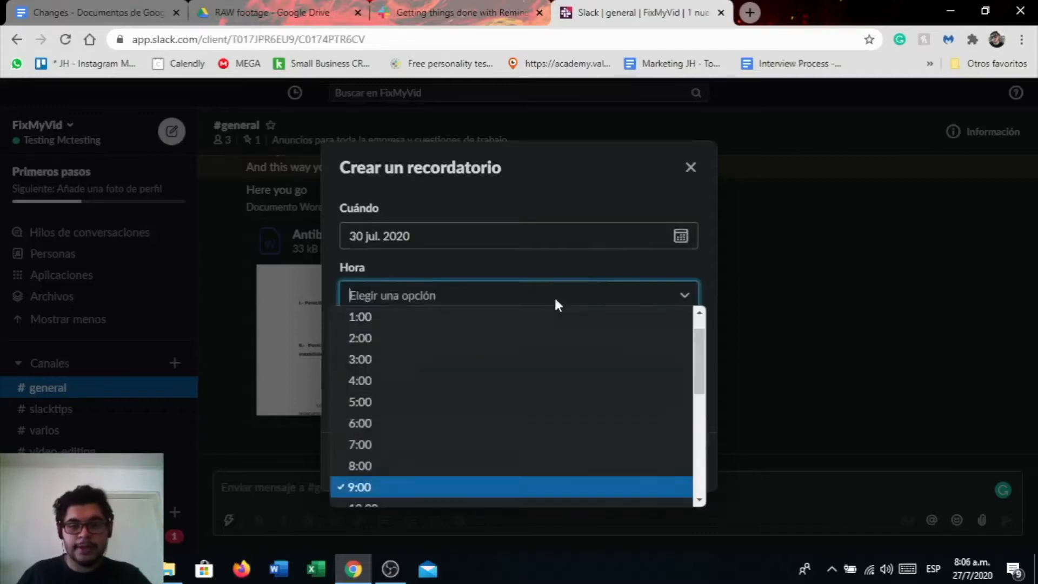
scroll(427, 435, down, 3)
scroll(427, 436, down, 2)
click(398, 325)
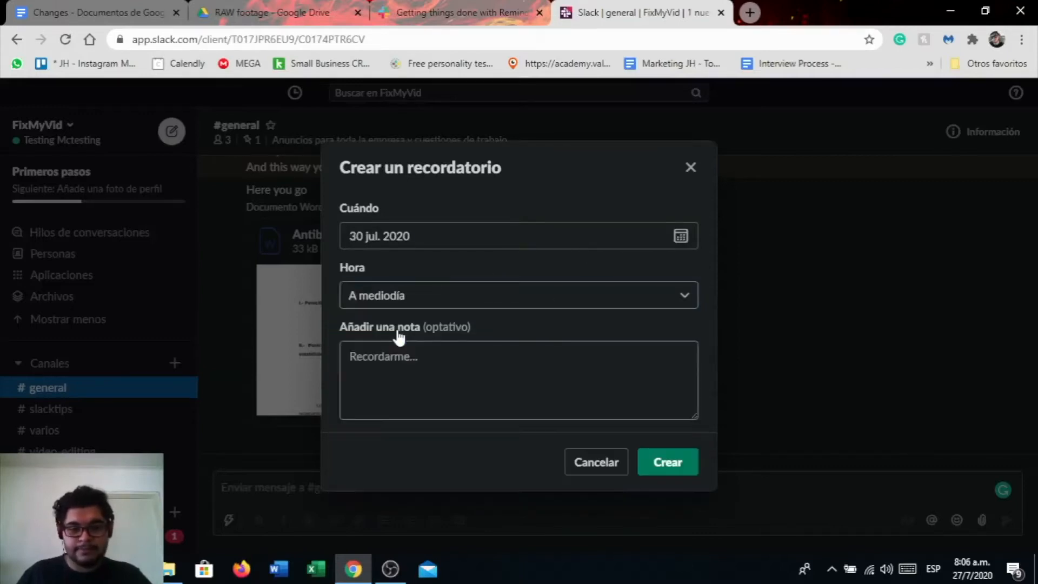
click(426, 380)
text(Read this before meeting)
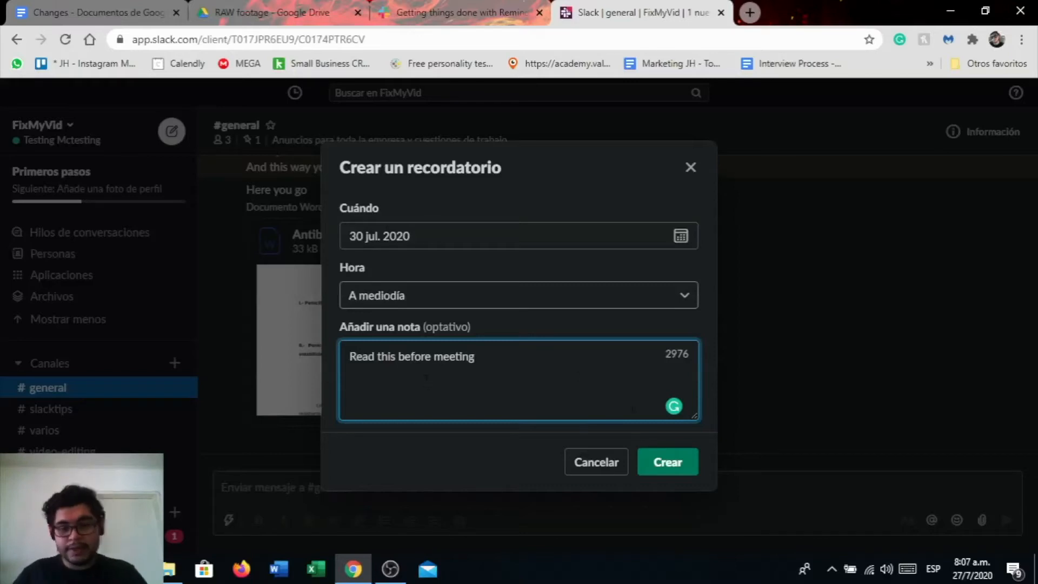
click(664, 472)
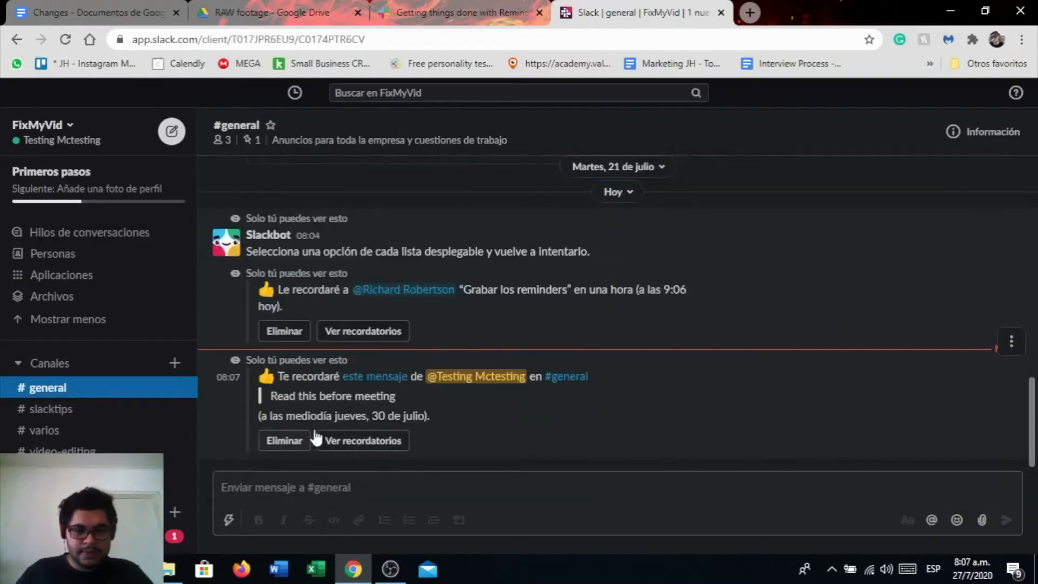
Open the reminders list, delete both "Grabar los reminders" reminders and mark "Read this before meeting" as completed
click(348, 446)
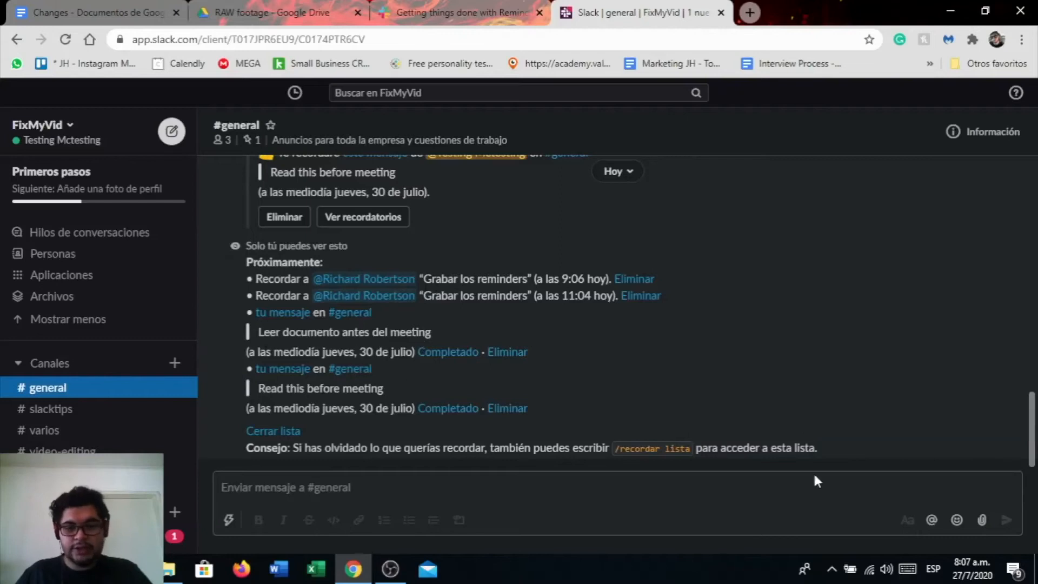
click(634, 279)
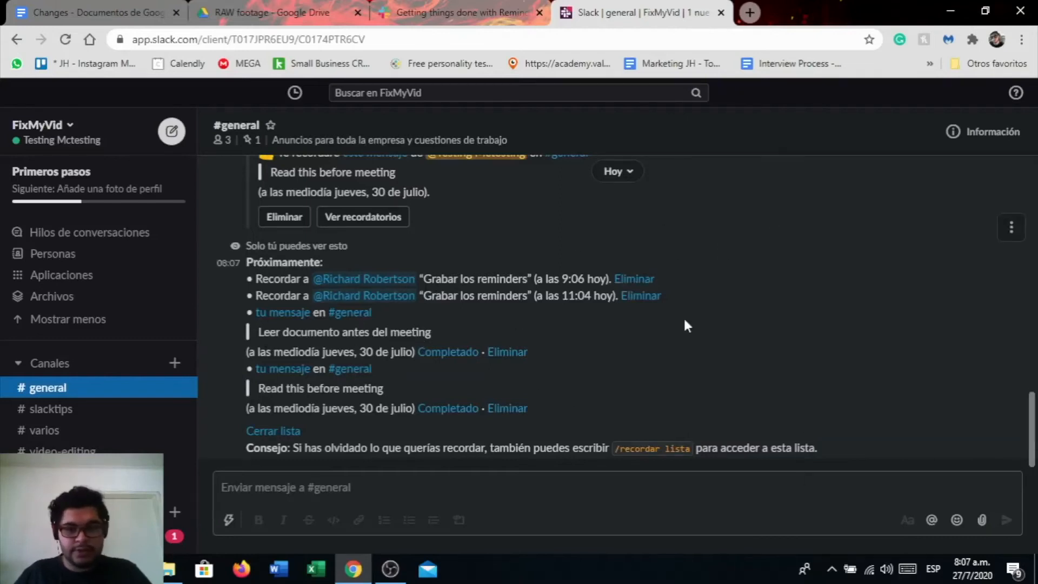
click(631, 297)
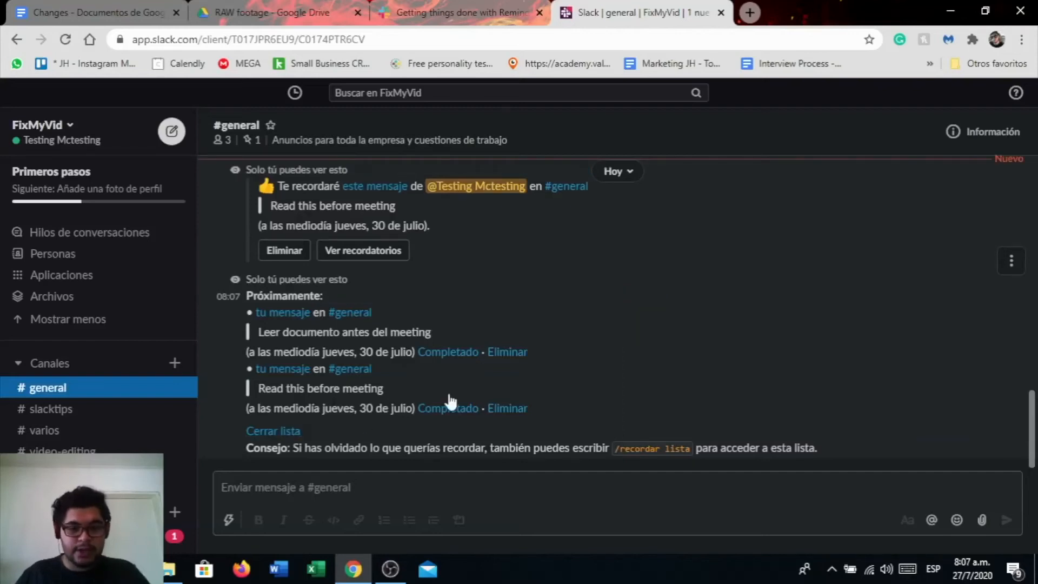
click(450, 407)
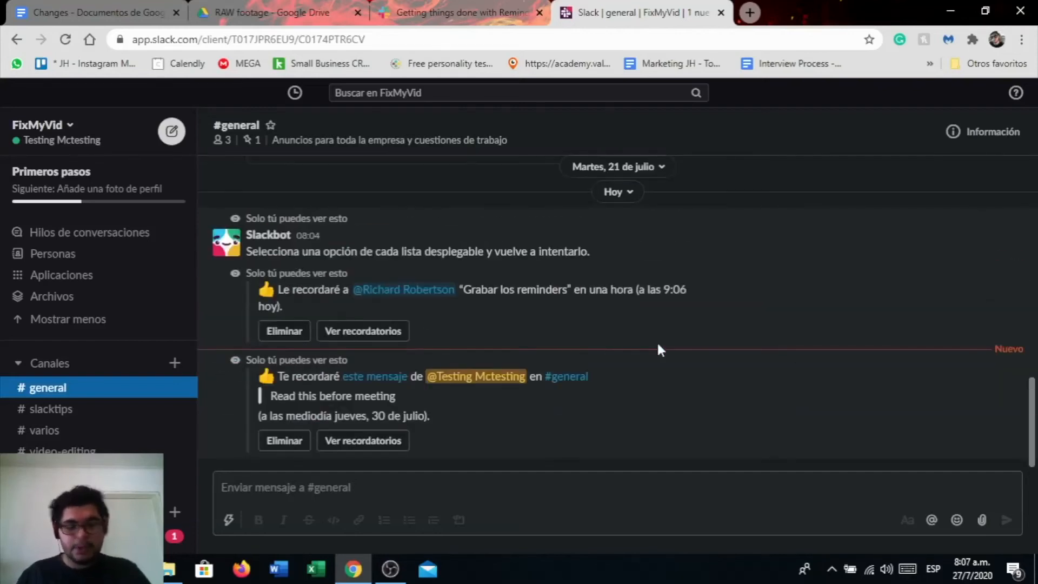